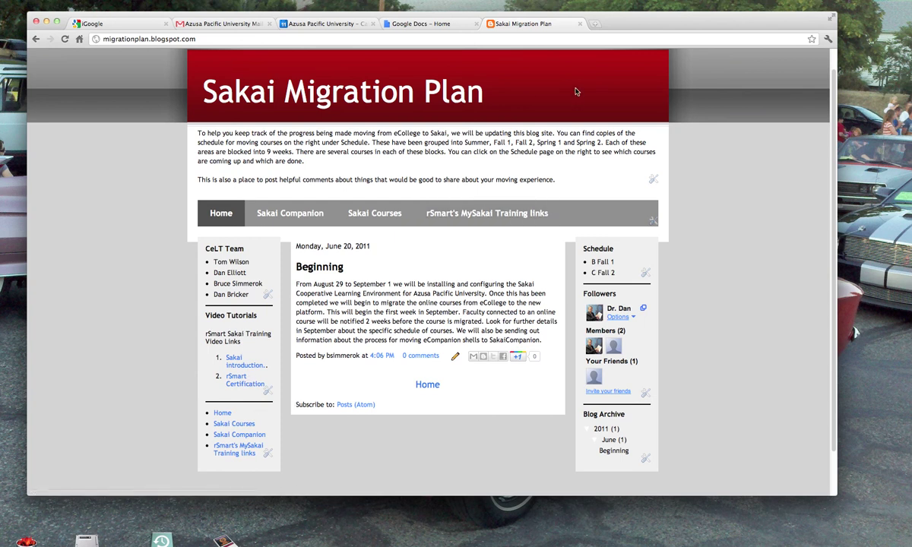
Step: Switch to the rSmart mySakai browser window, log in with the prefilled credentials, and open the Sakai CLE Certification site
left_click_drag(678, 23, 911, 53)
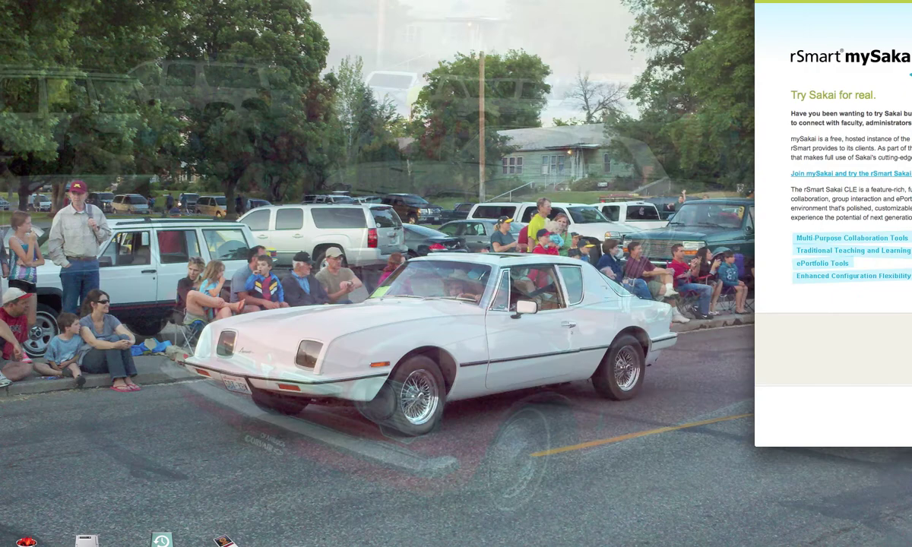
left_click_drag(911, 7, 385, 12)
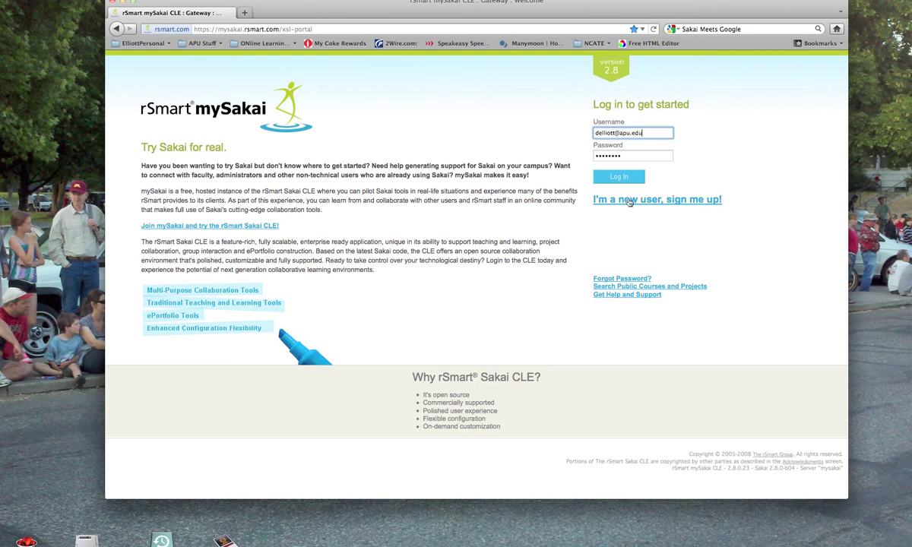
left_click(615, 178)
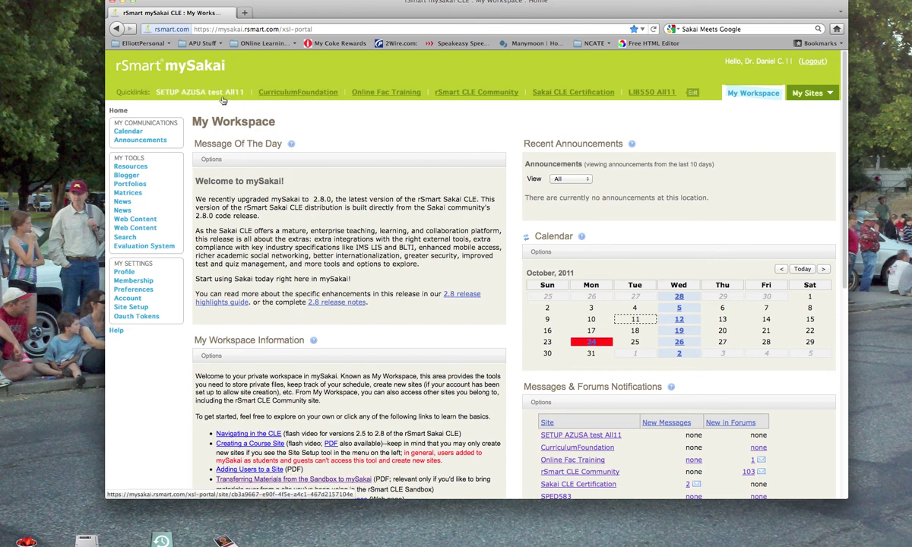
left_click(570, 93)
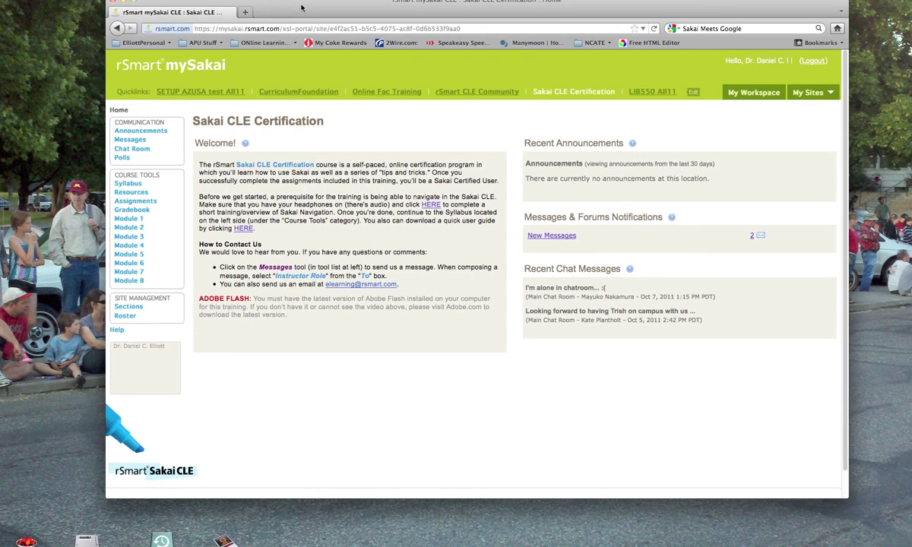
Step: Switch to the Sakai Migration Plan blog and view the list on its rSmart's MySakai Training links page
left_click_drag(301, 8, 911, 68)
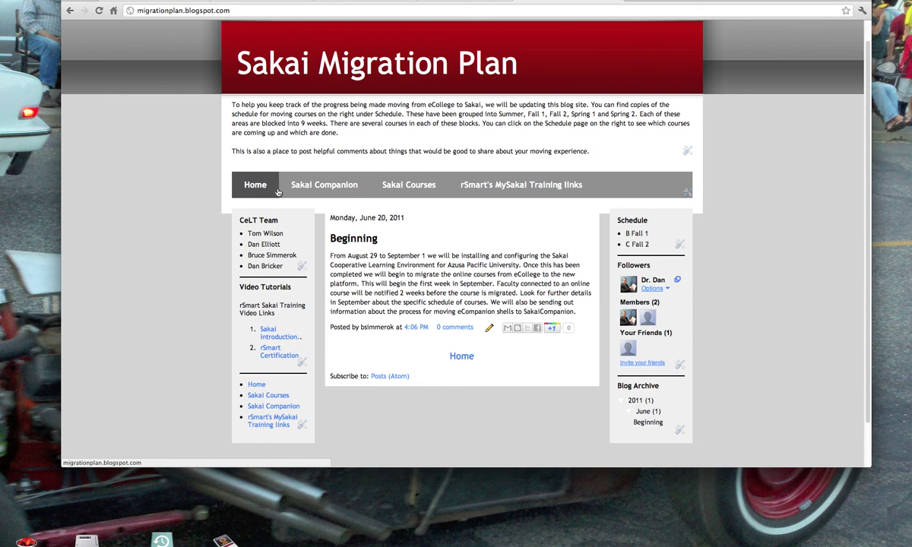
left_click(513, 187)
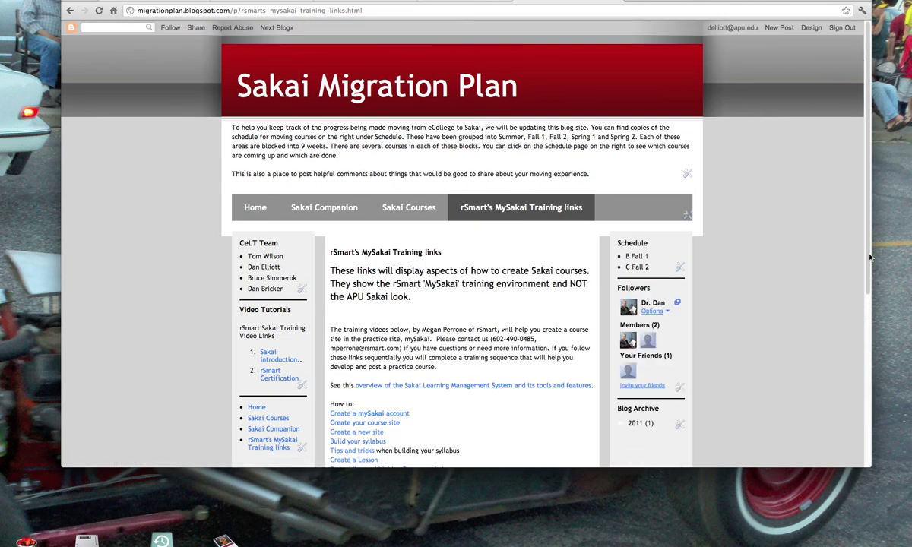
scroll(871, 259, "down", 5)
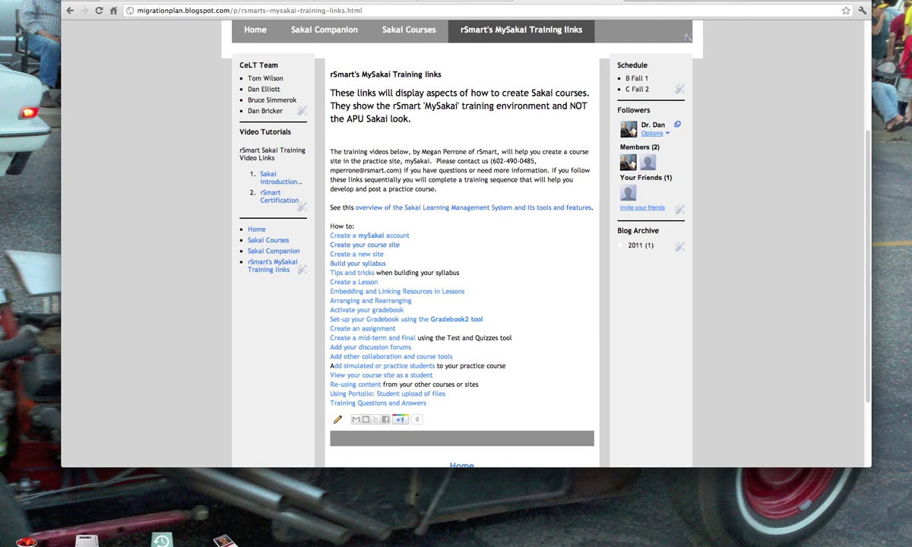
Step: Switch to the APU Sakai window with the EDUC571 Curriculum Foundations course and view its Syllabus page
key("F11")
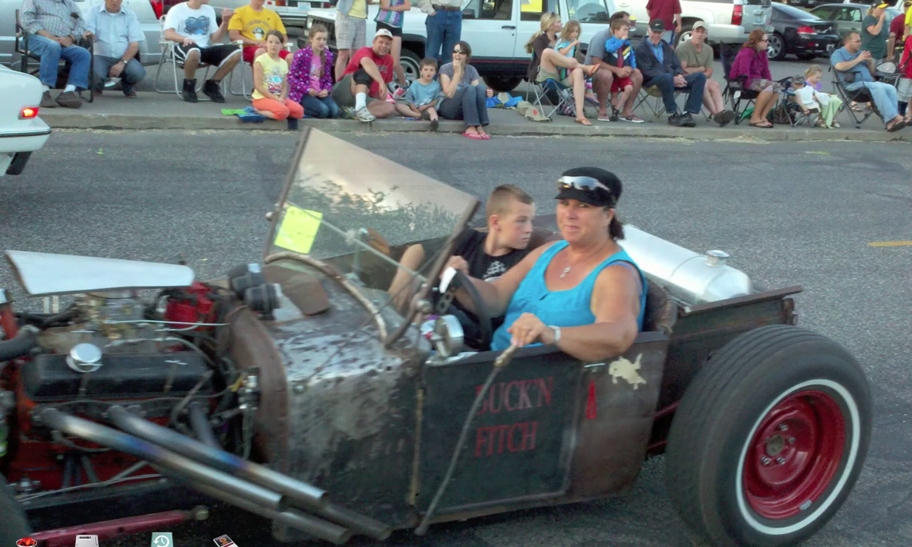
key("F11")
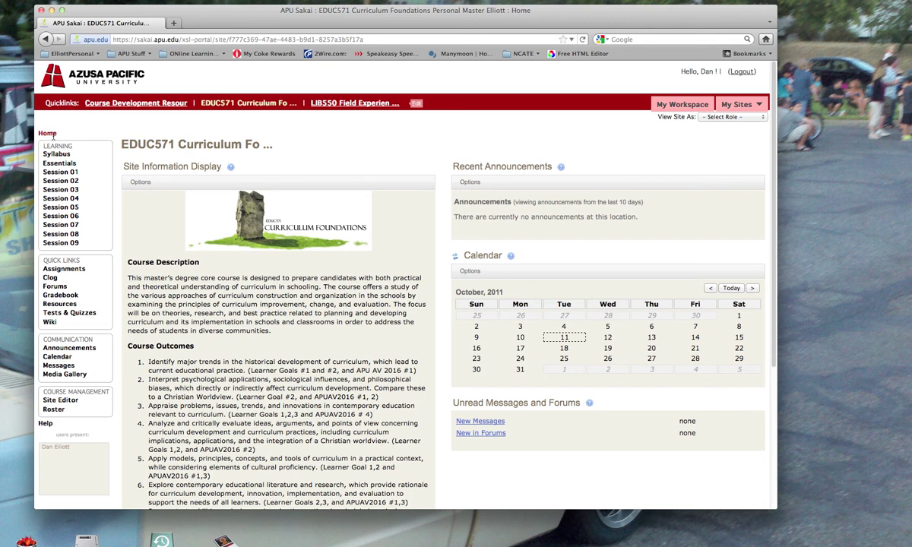
left_click_drag(38, 132, 93, 134)
left_click(92, 136)
left_click(58, 154)
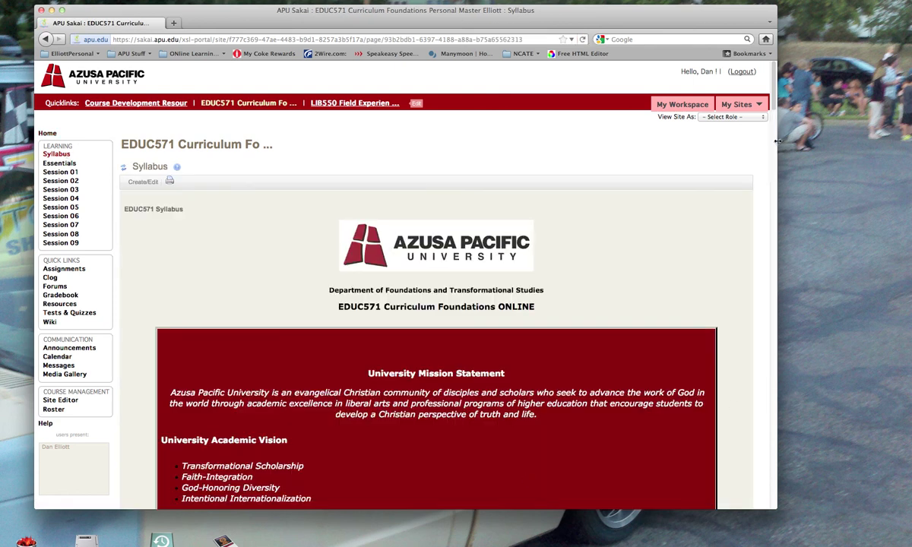
mouse_move(774, 102)
left_mouse_down()
mouse_move(770, 178)
mouse_move(765, 90)
left_mouse_up()
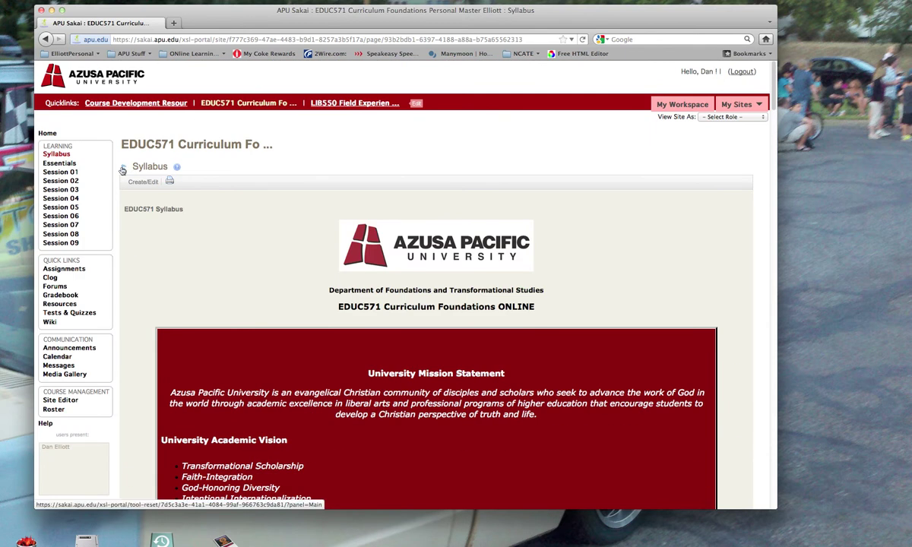
Step: Open the course's Essentials page, view the linked Response Papers page, and return to Essentials
left_click(61, 163)
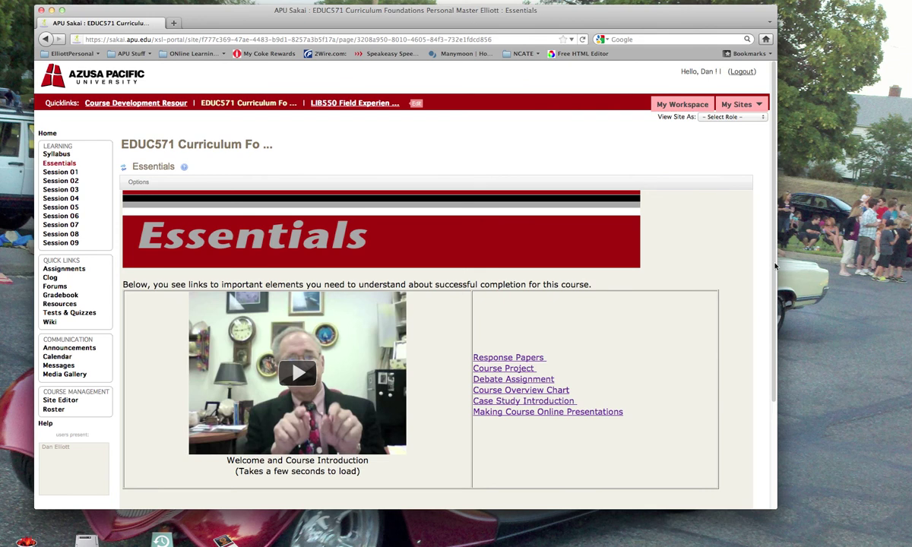
scroll(776, 266, "down", 2)
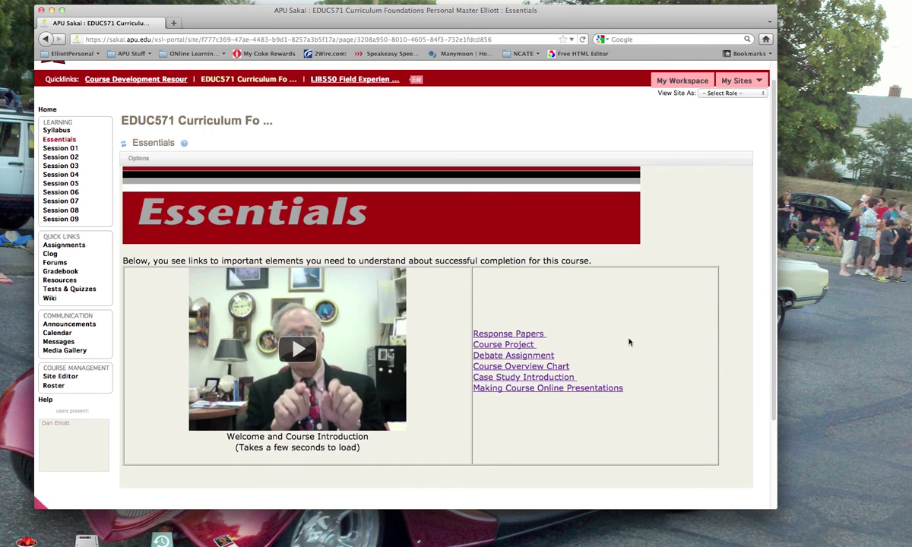
left_click(519, 336)
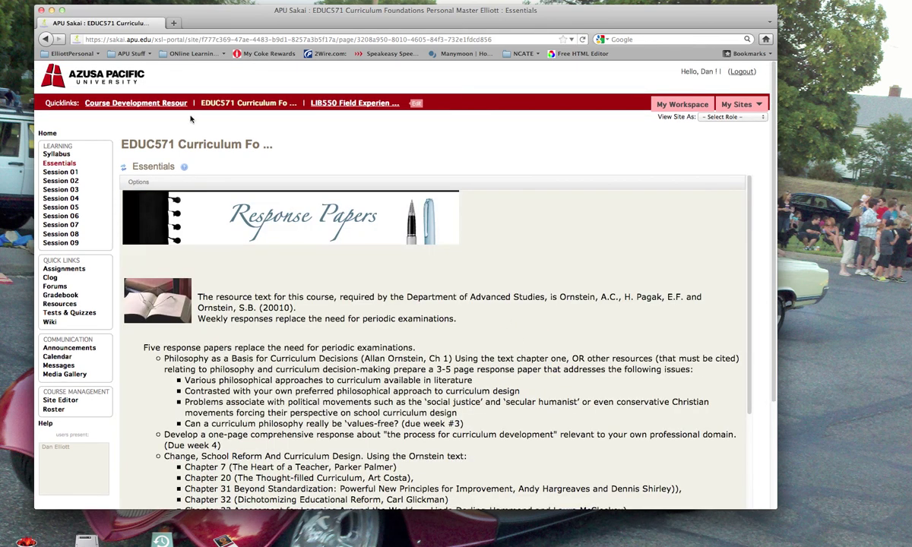
left_click(47, 39)
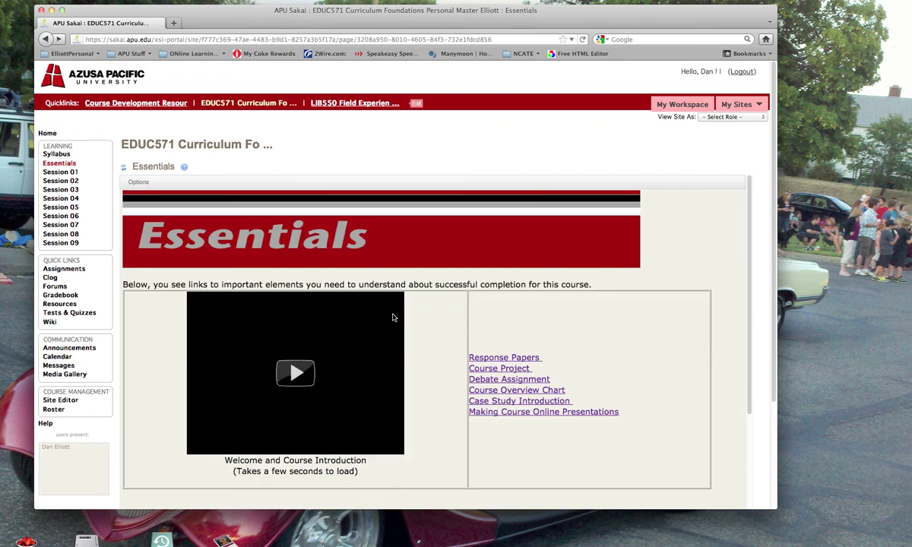
Step: View the Course Project page linked from Essentials, return, and look over the rest of the Essentials page
left_click(511, 369)
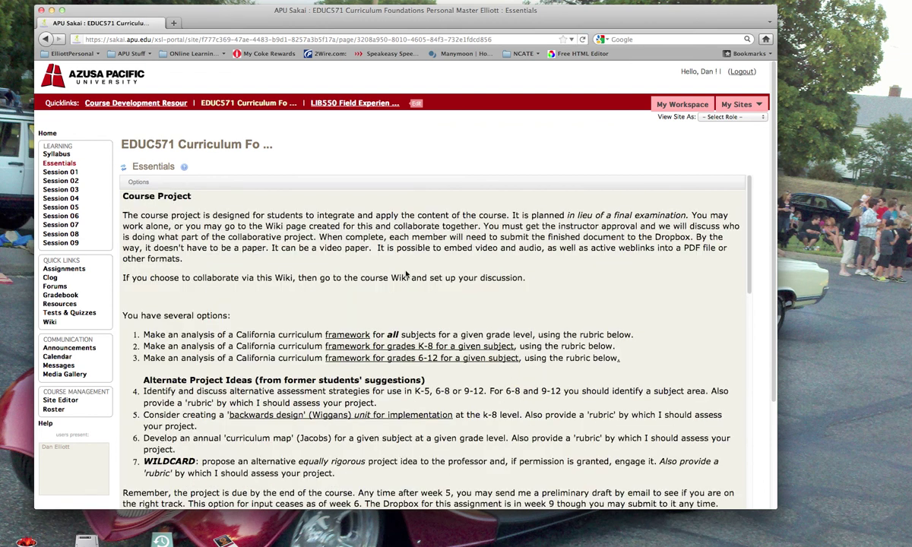
left_click(46, 39)
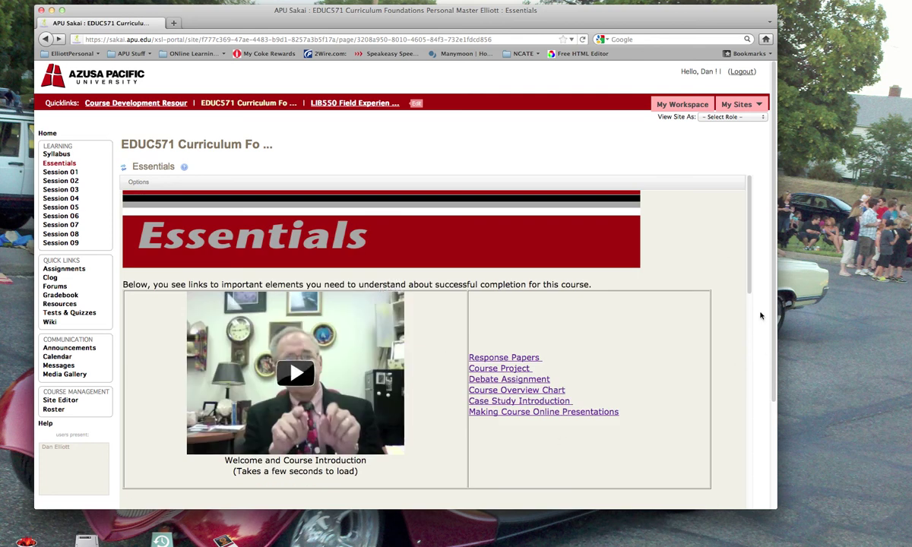
scroll(741, 304, "down", 4)
scroll(730, 319, "up", 4)
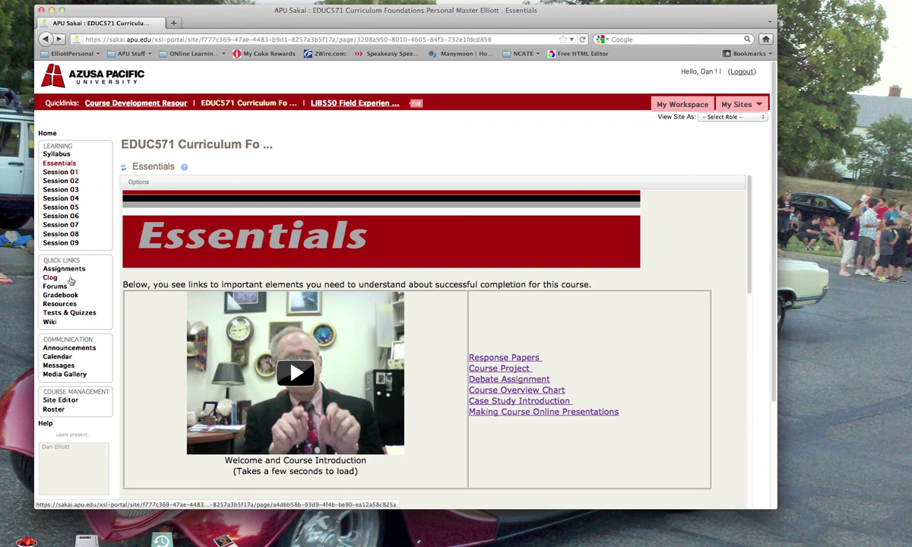
Step: Open the Edit Tools page in the course's Site Editor and review the complete list of course site tools
left_click(54, 402)
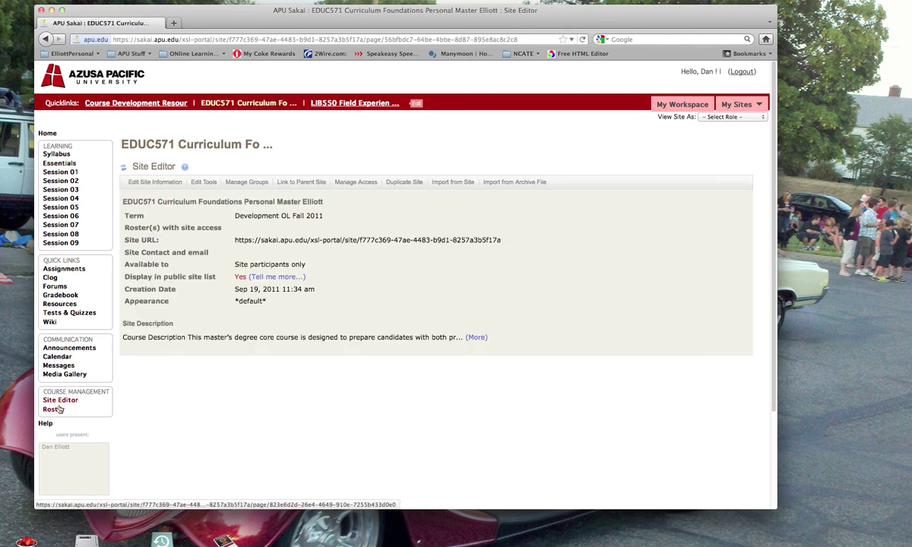
left_click(204, 185)
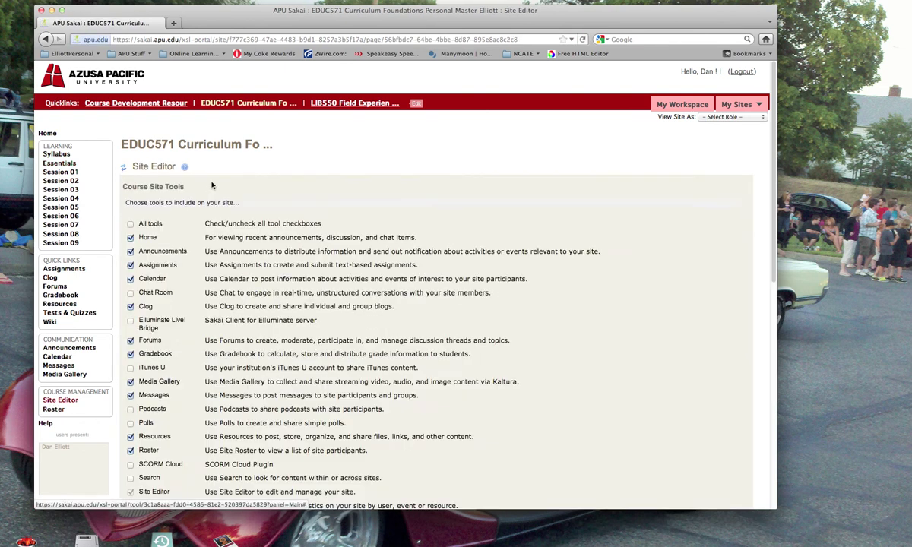
left_click_drag(773, 270, 802, 438)
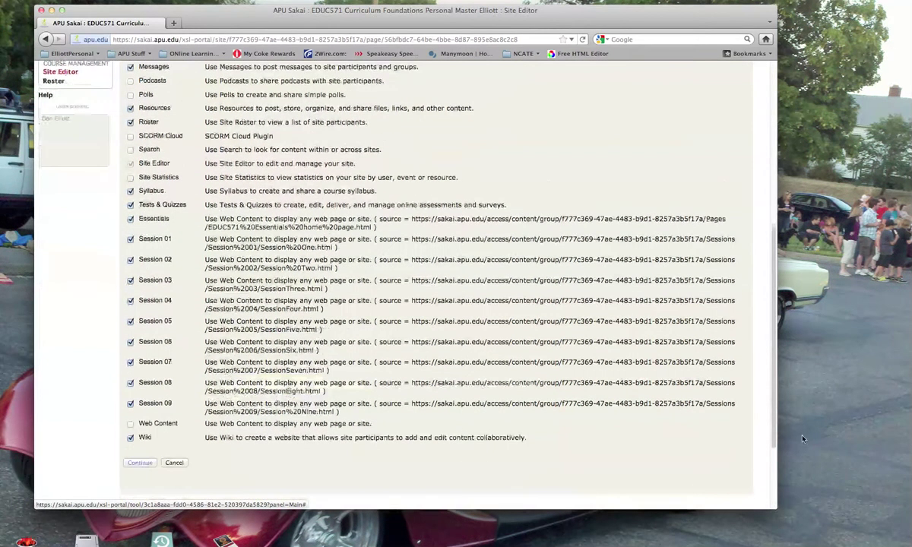
scroll(285, 389, "down", 2)
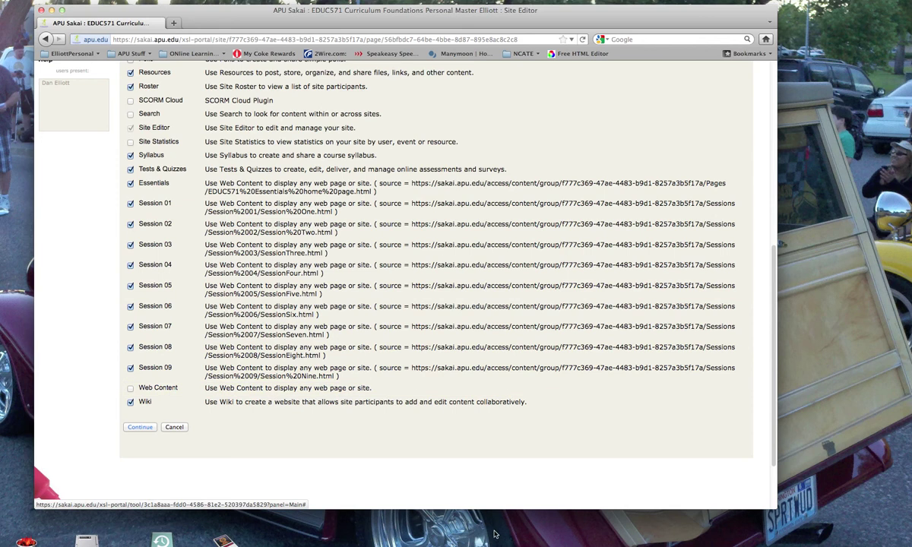
left_click_drag(773, 450, 803, 262)
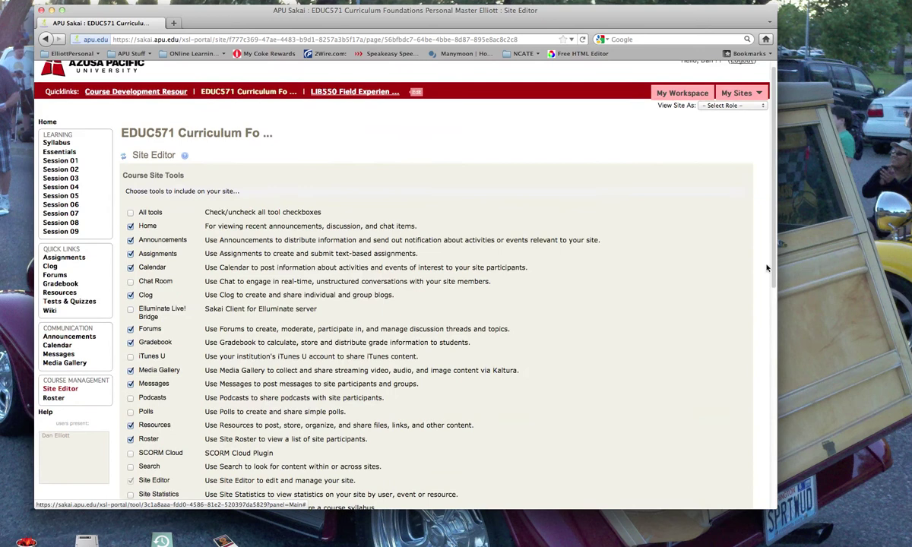
Step: Review the Session 01 page and view its linked "What is Curriculum?" presentation page
left_click(53, 160)
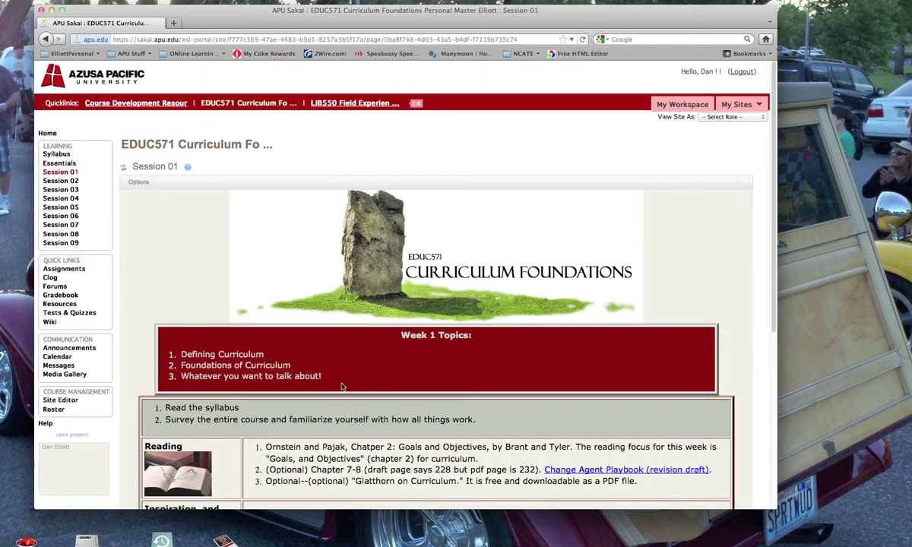
left_click_drag(775, 298, 774, 388)
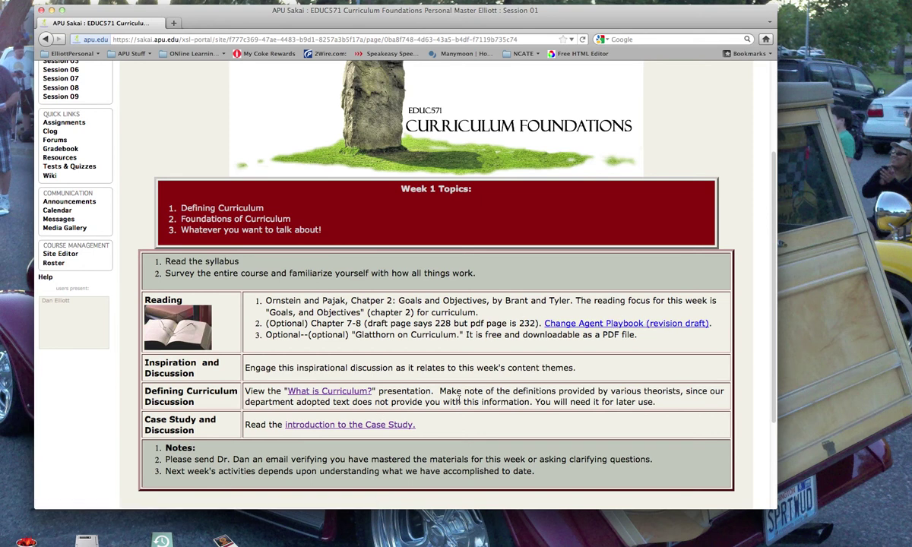
left_click(331, 391)
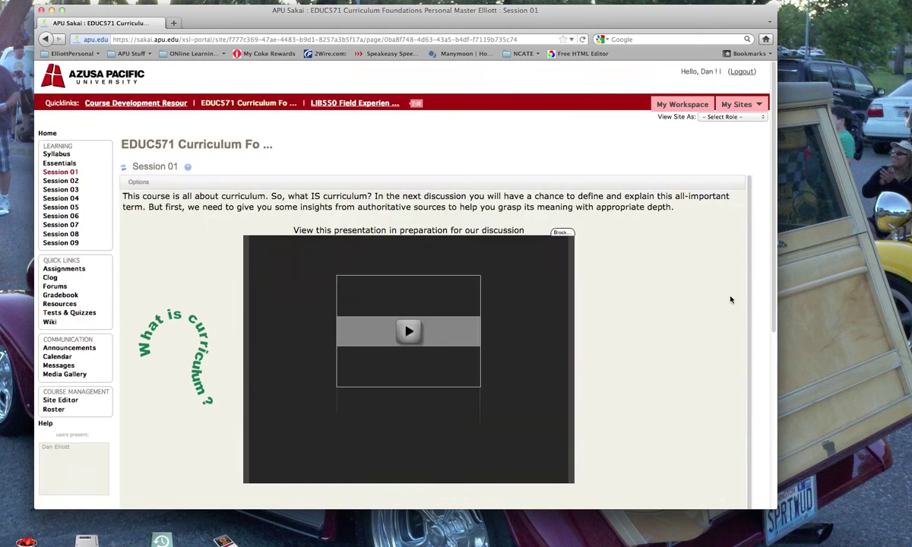
scroll(775, 251, "down", 4)
scroll(767, 304, "up", 3)
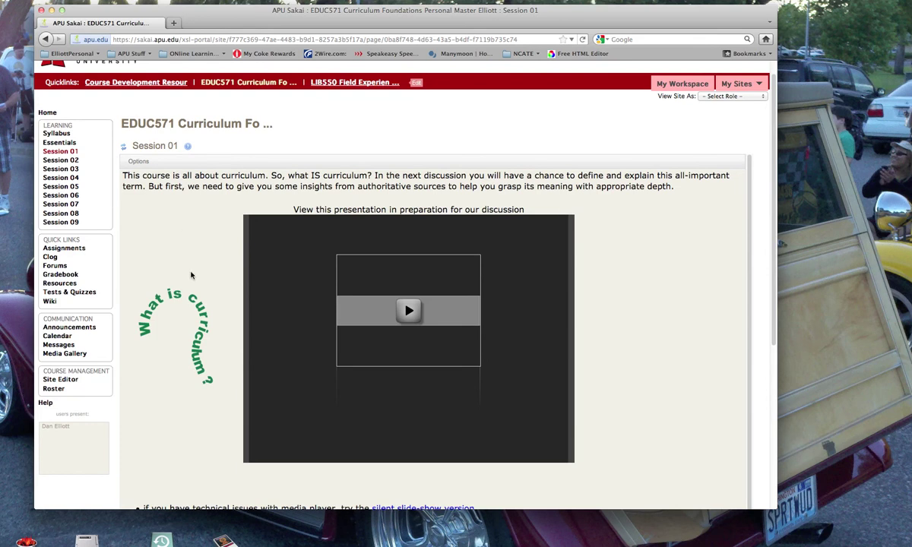
Step: Review the Session 02 page down to its notes, opening and closing the Curriculum Aims silent slide show along the way
left_click(62, 160)
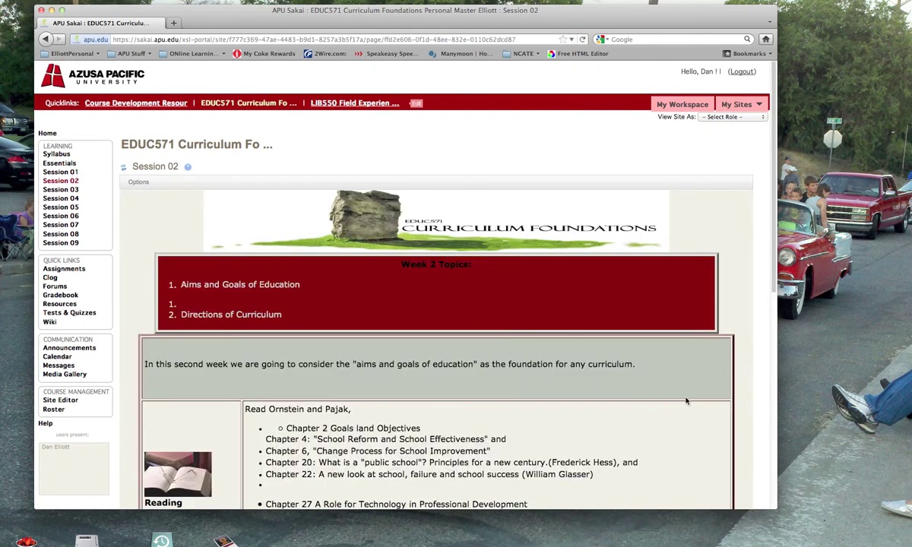
scroll(463, 376, "down", 5)
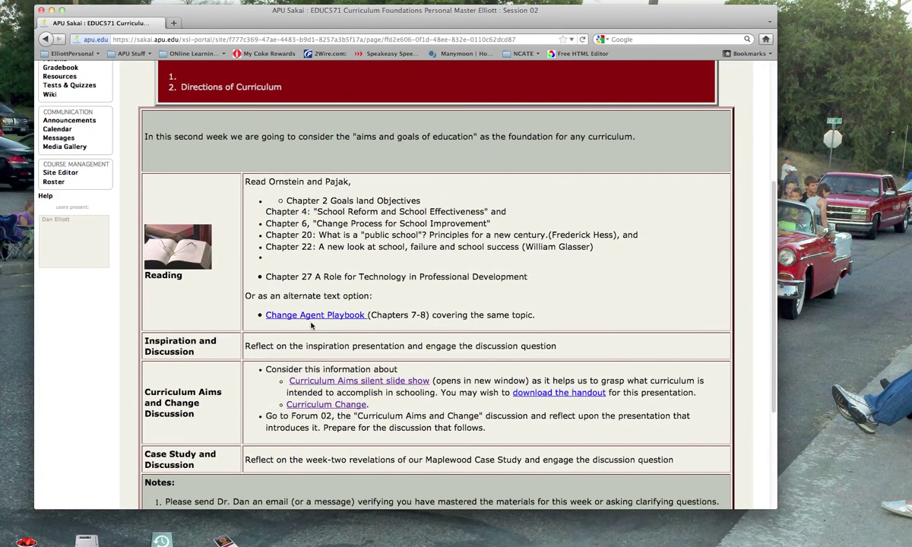
left_click(398, 382)
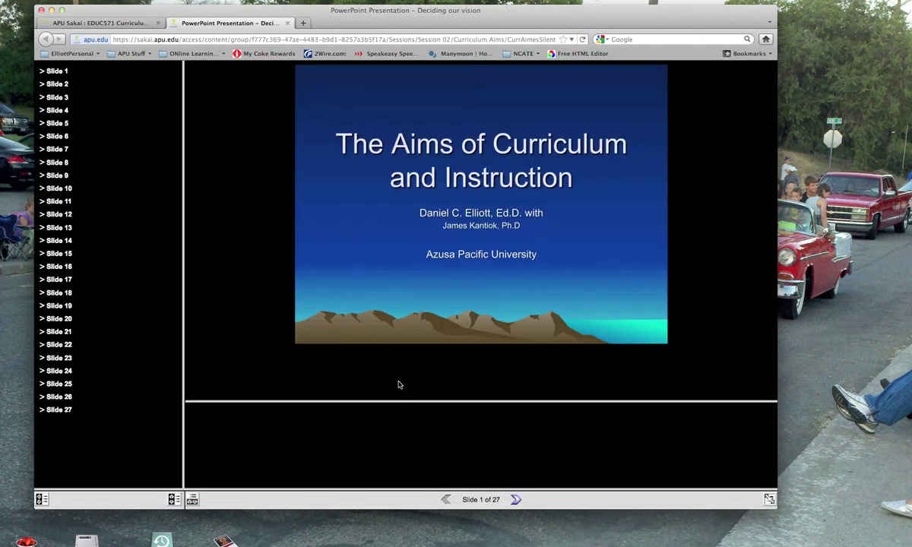
left_click(286, 24)
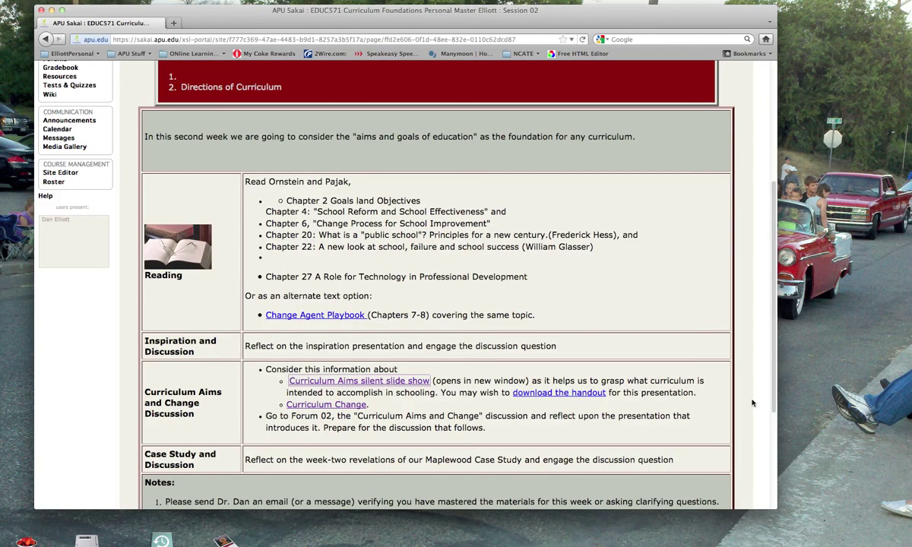
scroll(764, 396, "down", 3)
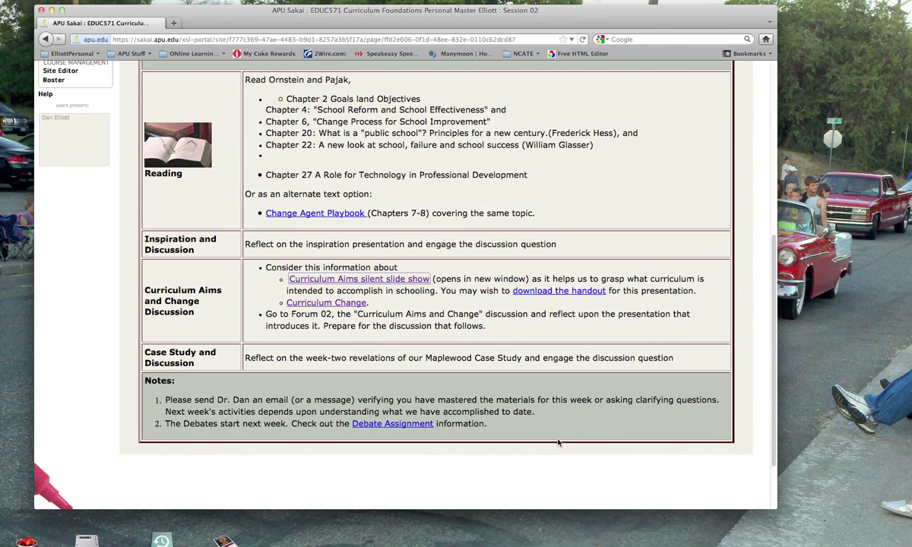
Step: Open the course's Forums and expand the full description of the EDUC571 Curriculum Foundations Class Lounge forum
scroll(769, 289, "up", 8)
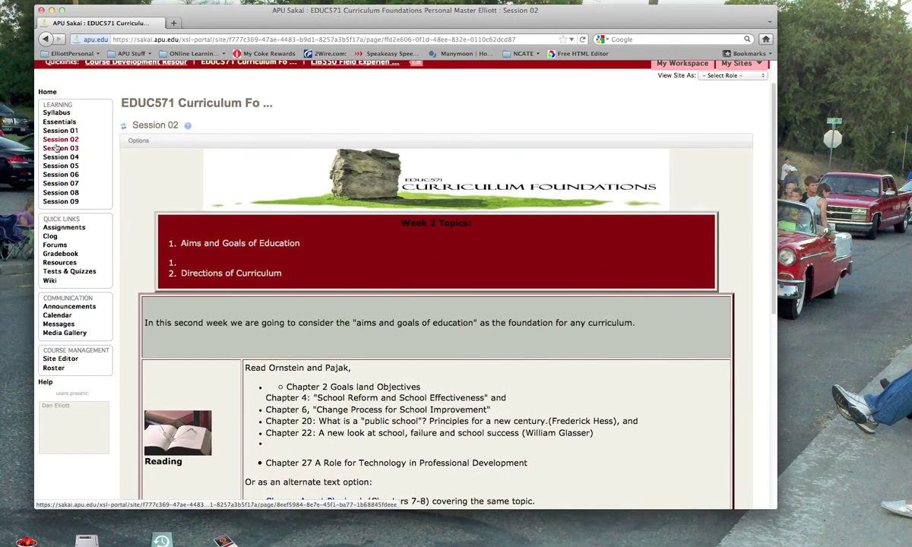
left_click(53, 245)
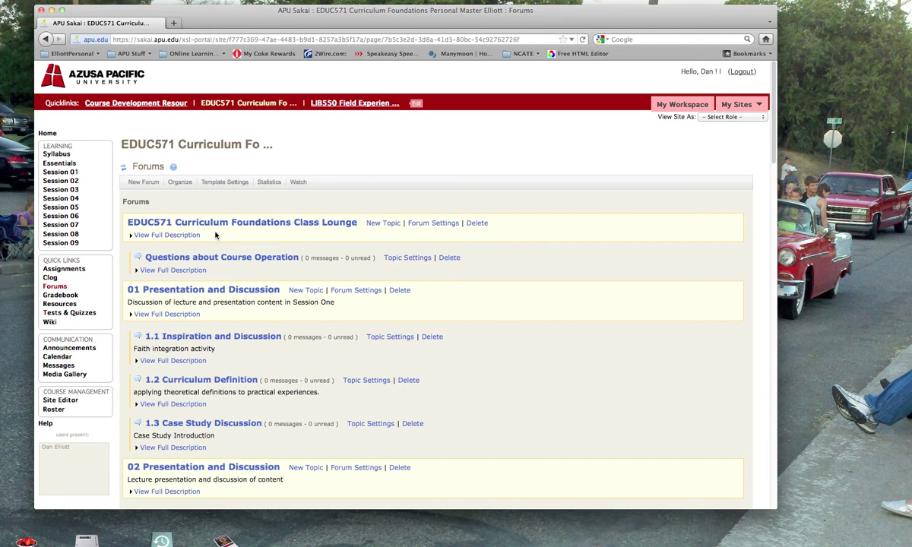
left_click(168, 237)
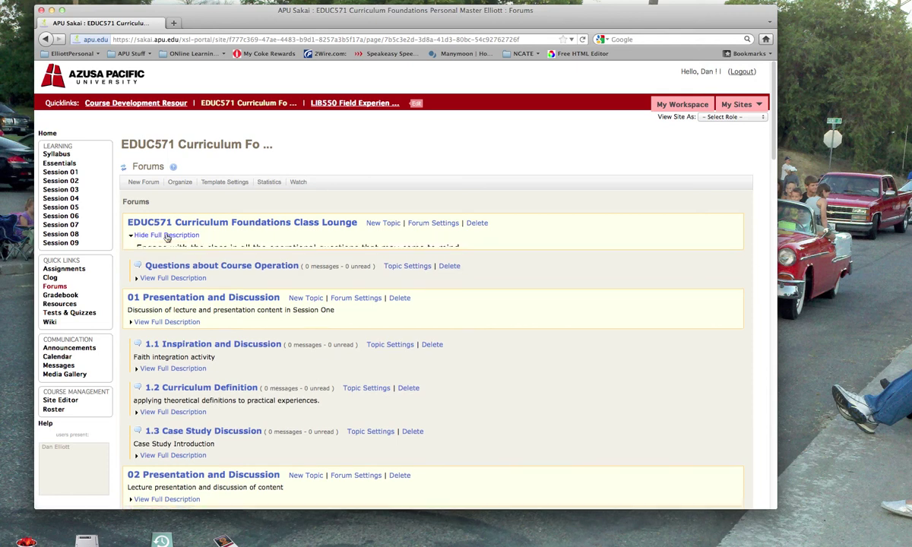
Step: Expand and read the full descriptions of Questions about Course Operation, 01 Presentation and Discussion, and 1.1 Inspiration and Discussion
left_click(182, 286)
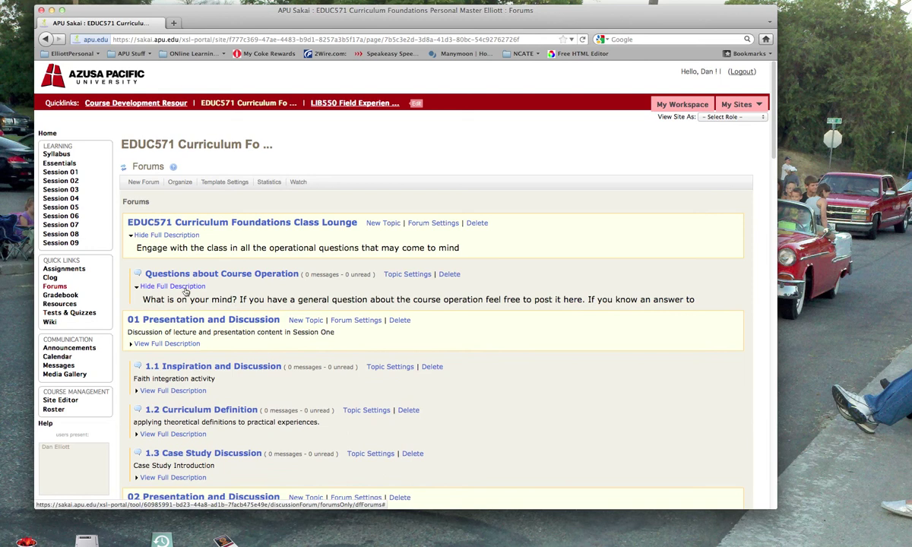
left_click(168, 356)
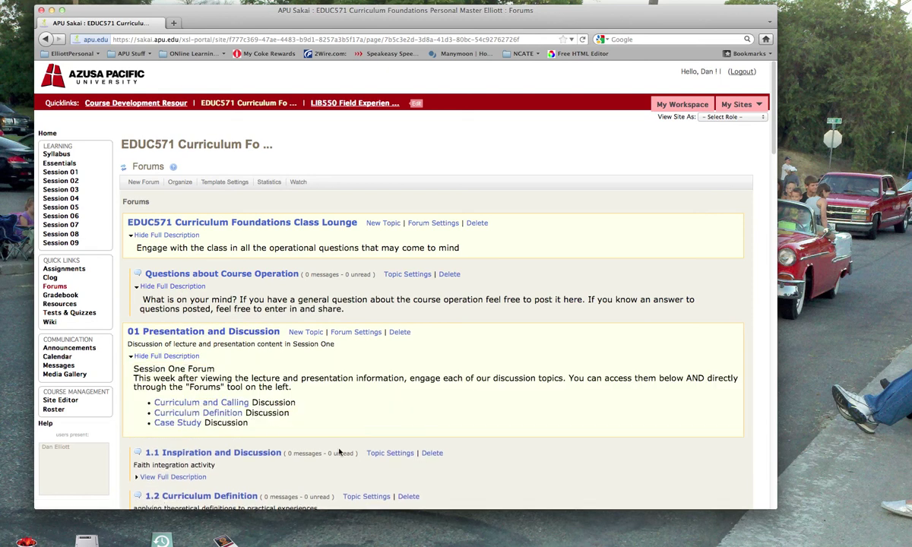
left_click(182, 476)
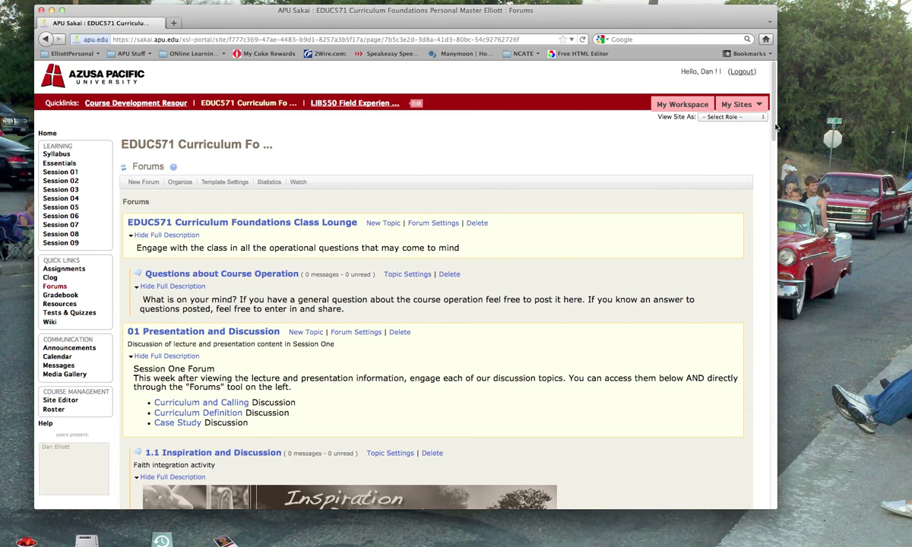
scroll(705, 283, "down", 10)
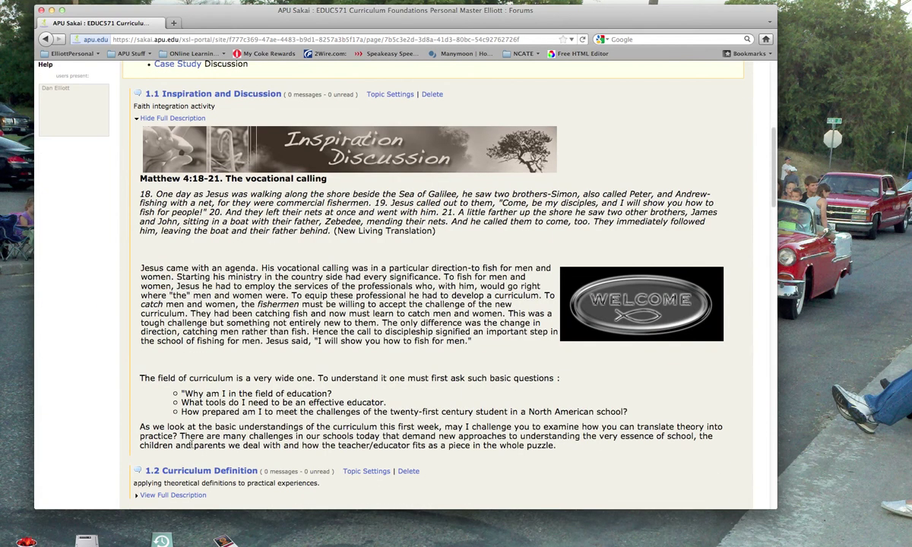
Step: View the 1.2 Curriculum Definition topic and return to the main Forums list
left_click_drag(773, 175, 769, 204)
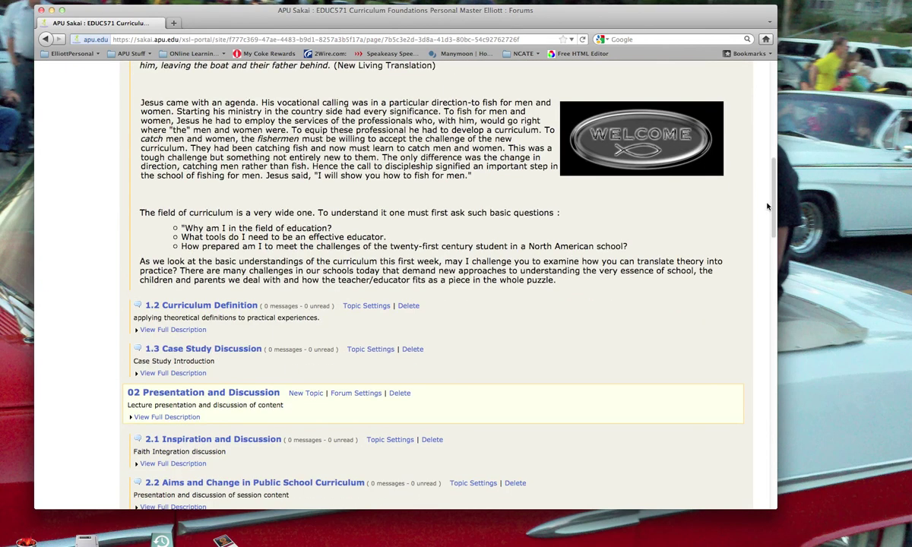
left_click(221, 305)
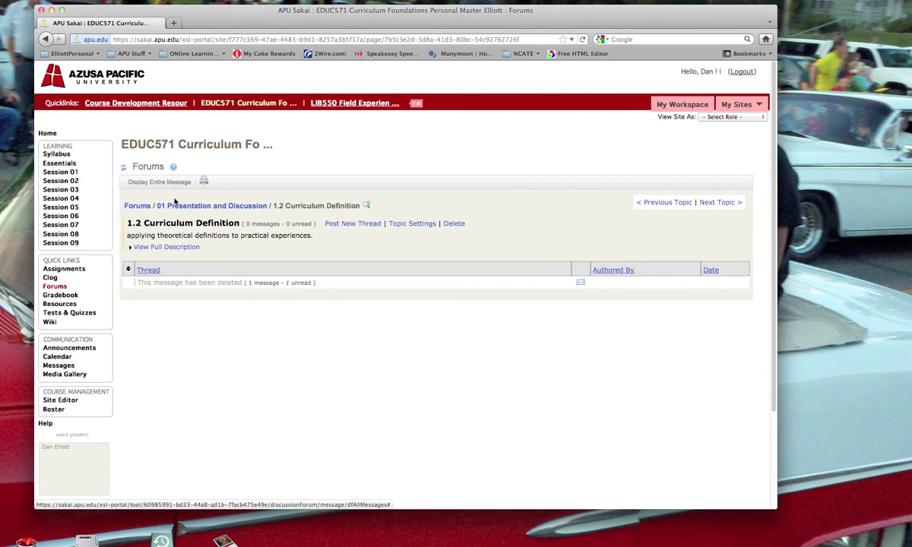
left_click(123, 168)
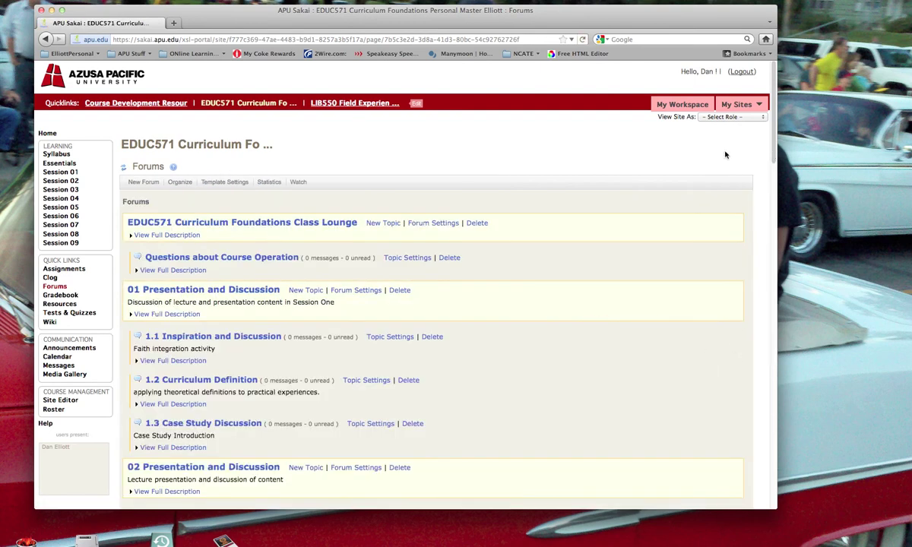
Step: Review the Session 07 page and read the full description of its linked inspiration presentation topic, 7.1 Inspiration and Discussion
left_click(72, 228)
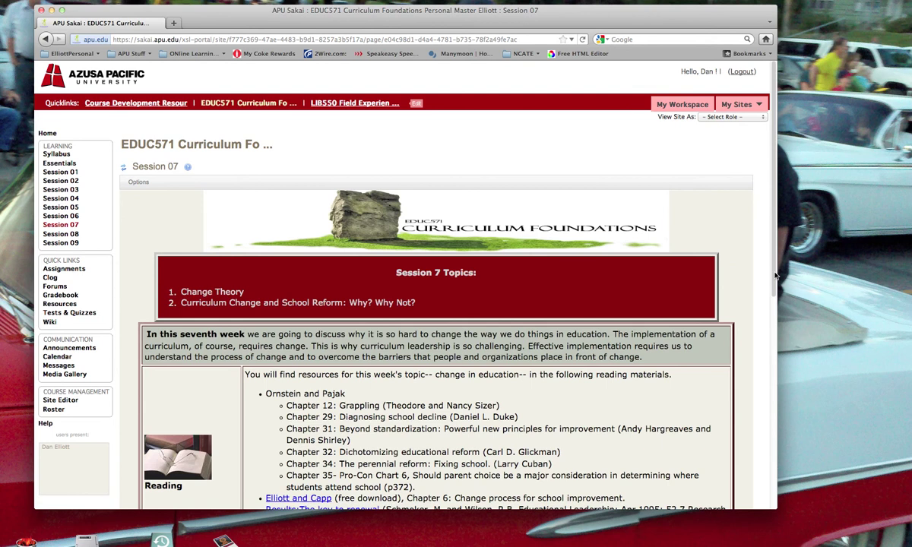
scroll(760, 334, "down", 5)
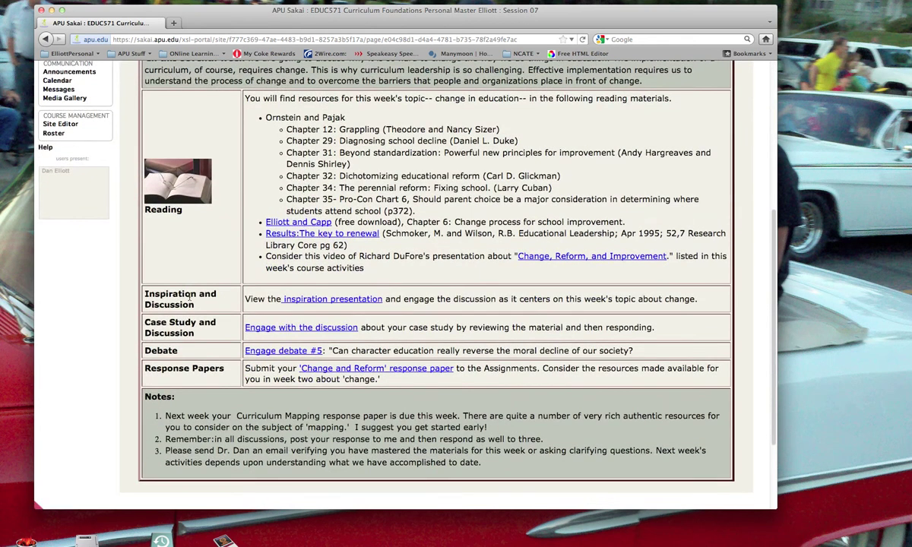
left_click(332, 299)
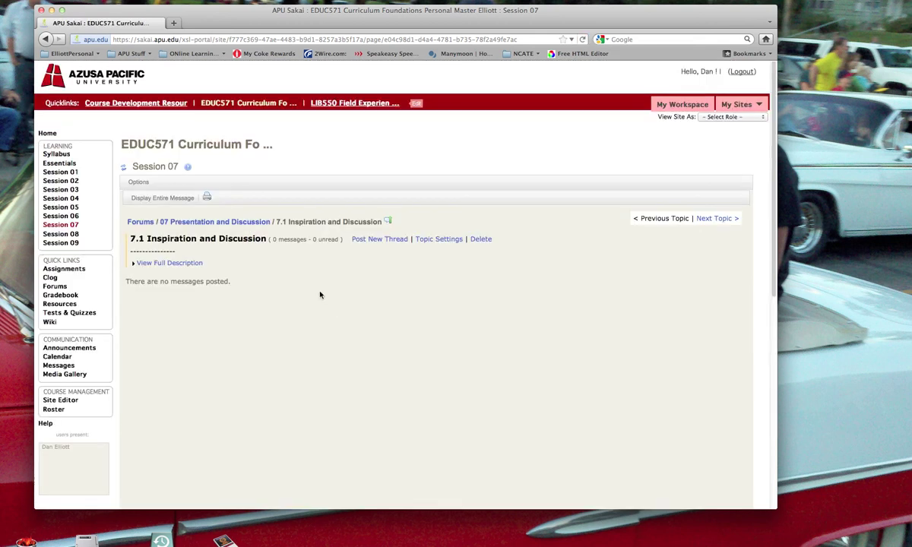
left_click(192, 263)
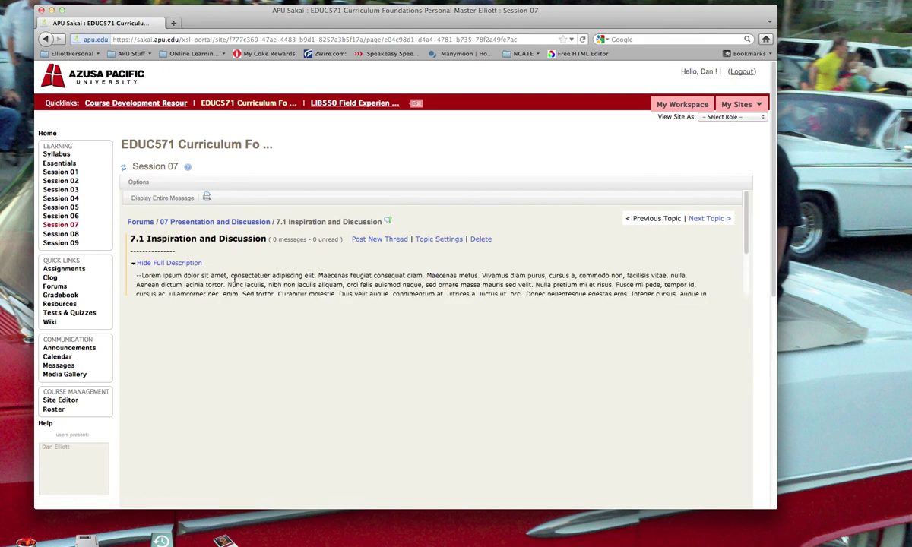
left_click_drag(745, 245, 739, 225)
Step: Open the Response Paper 1 Philosophical Foundations assignment and review its settings and instructions
left_click(65, 269)
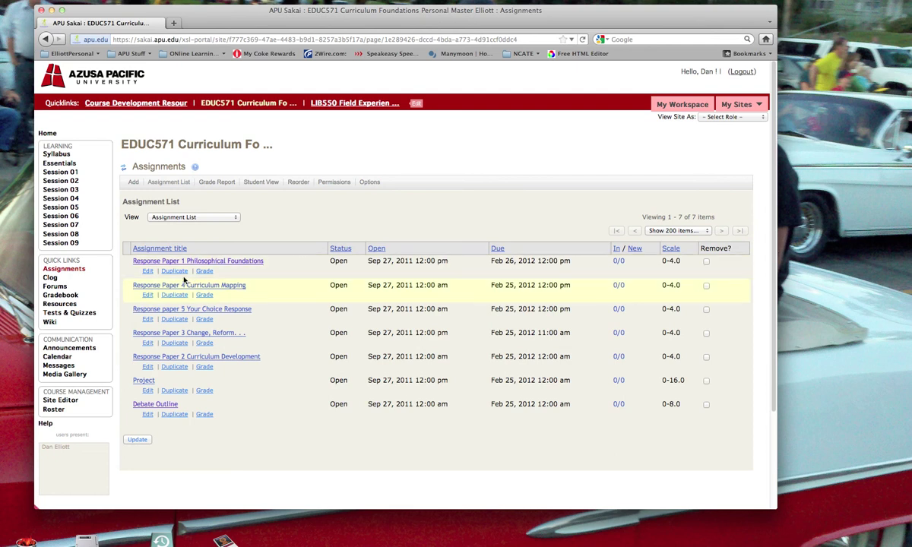
left_click(164, 262)
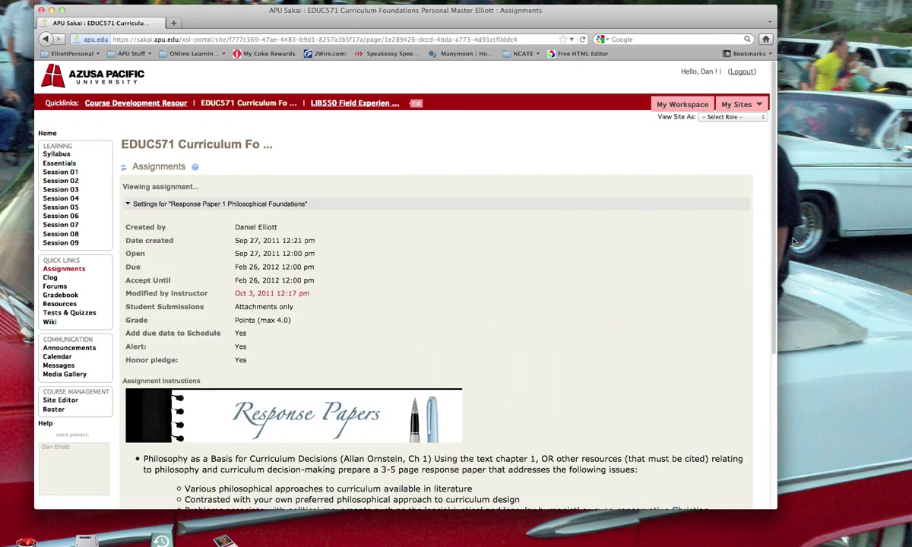
scroll(729, 356, "down", 5)
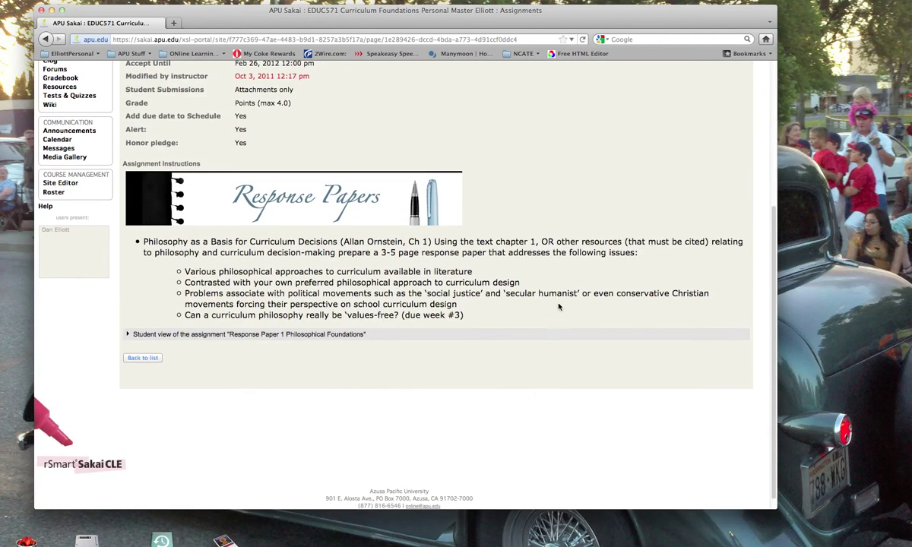
Step: Expand the student view of Response Paper 1 and review its submission section, highlighting the honor pledge
left_click(133, 334)
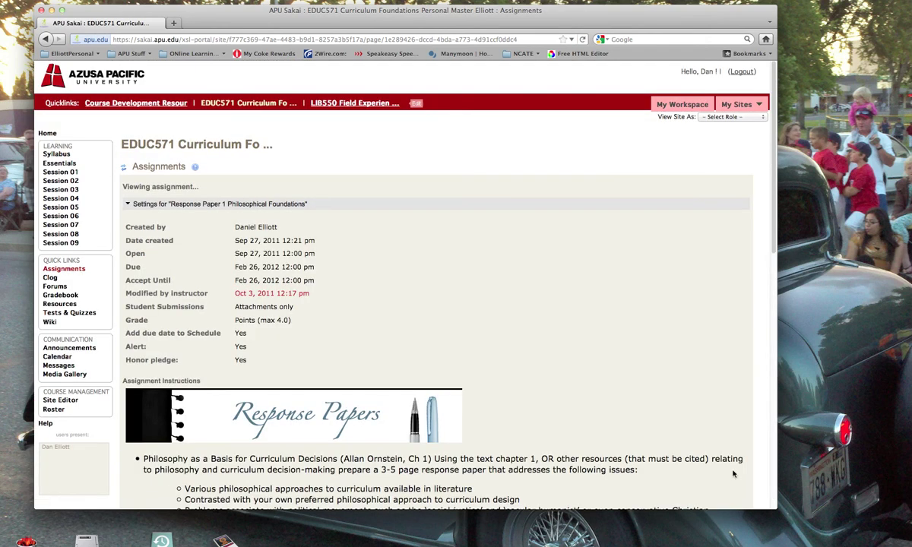
scroll(729, 304, "down", 8)
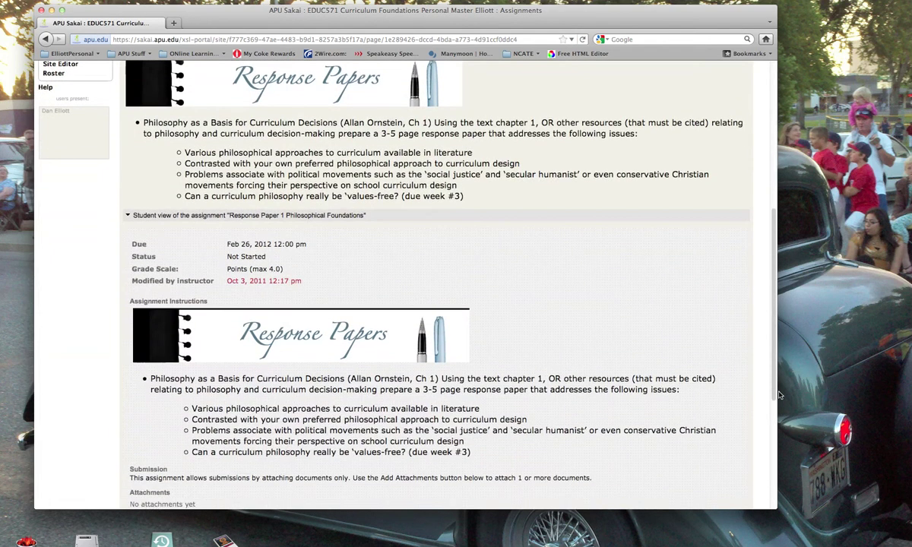
scroll(778, 388, "down", 5)
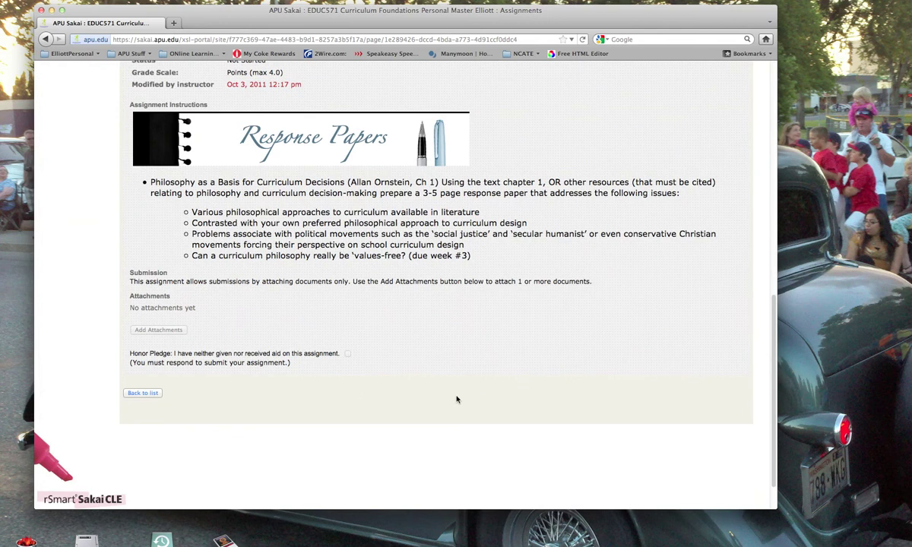
triple_click(130, 357)
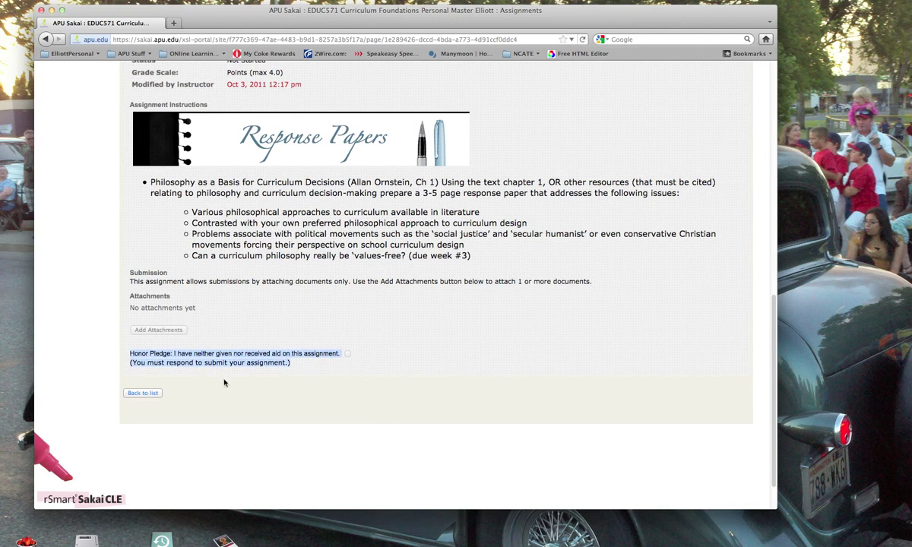
left_click(306, 371)
left_click_drag(774, 433, 790, 201)
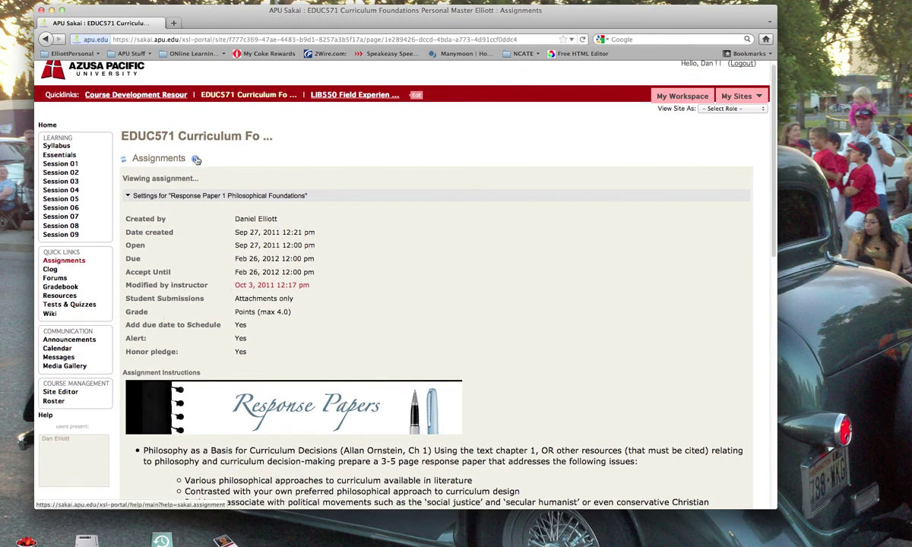
Step: Return to the assignment list and view its Student View and Grade Report
left_click(124, 162)
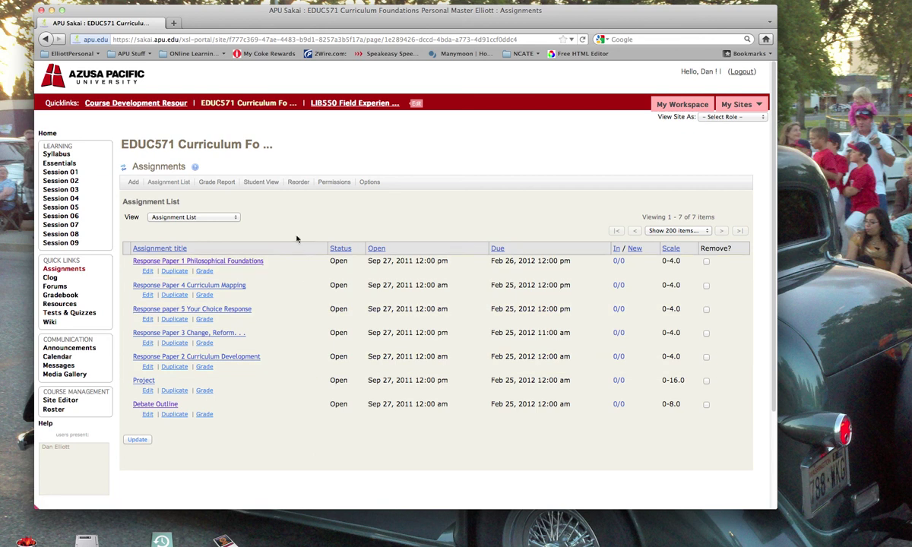
left_click(259, 187)
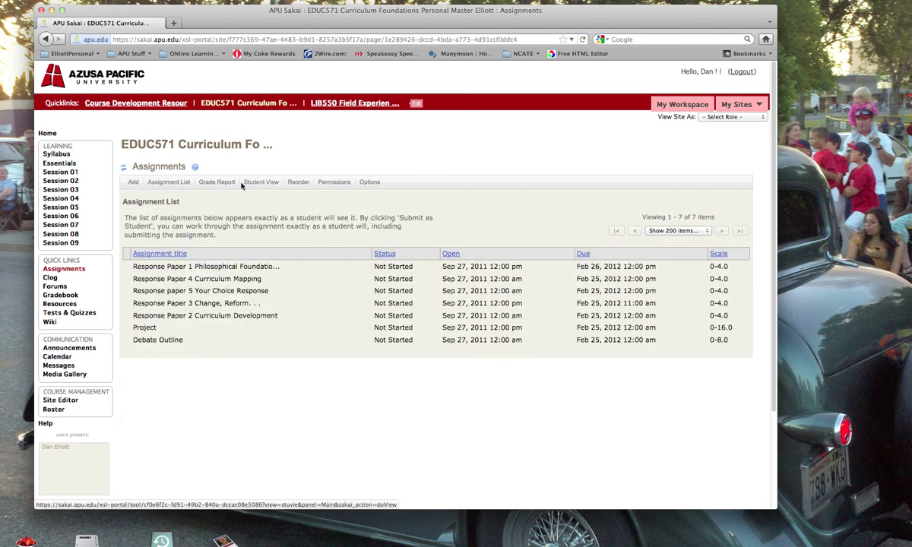
left_click(215, 181)
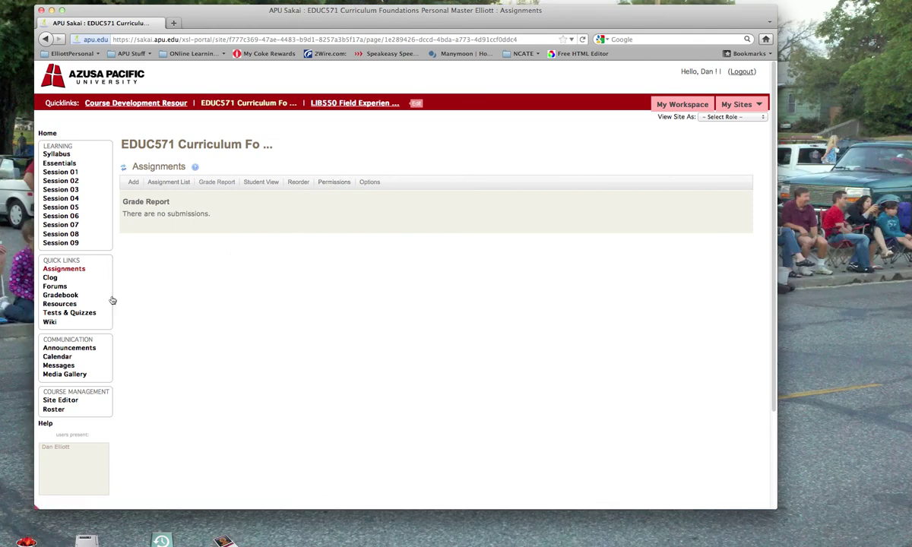
Step: Widen the Gradebook's Name column and Grade Items panel and review the grade items down to Debate Presentation
left_click(61, 295)
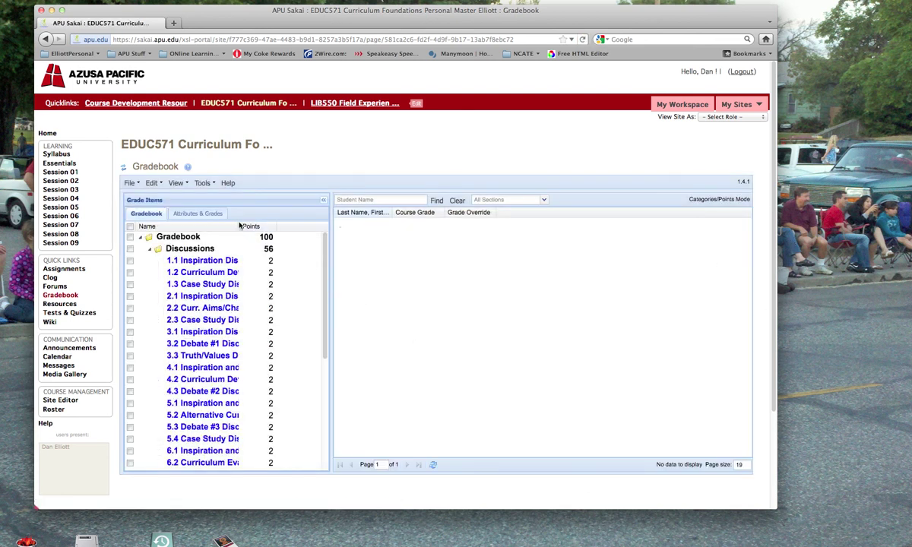
left_click_drag(240, 226, 296, 237)
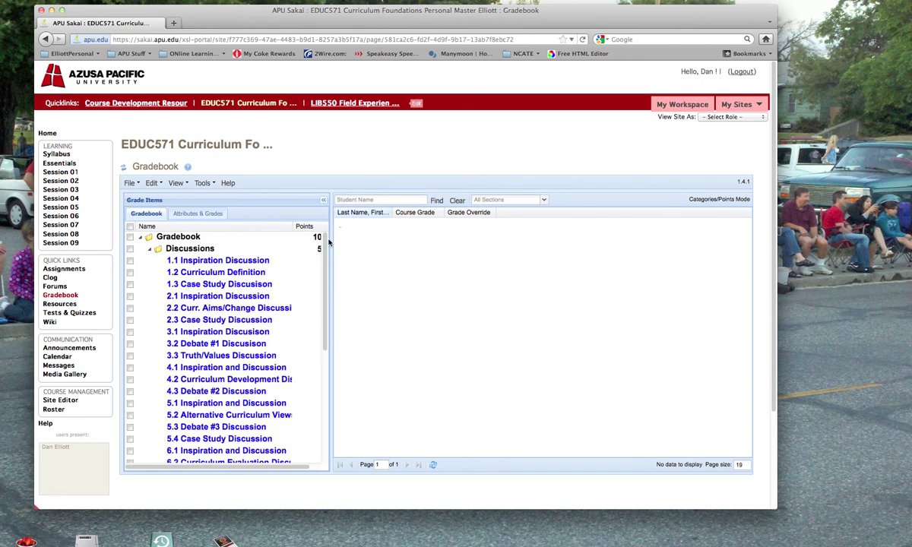
left_click_drag(325, 228, 409, 265)
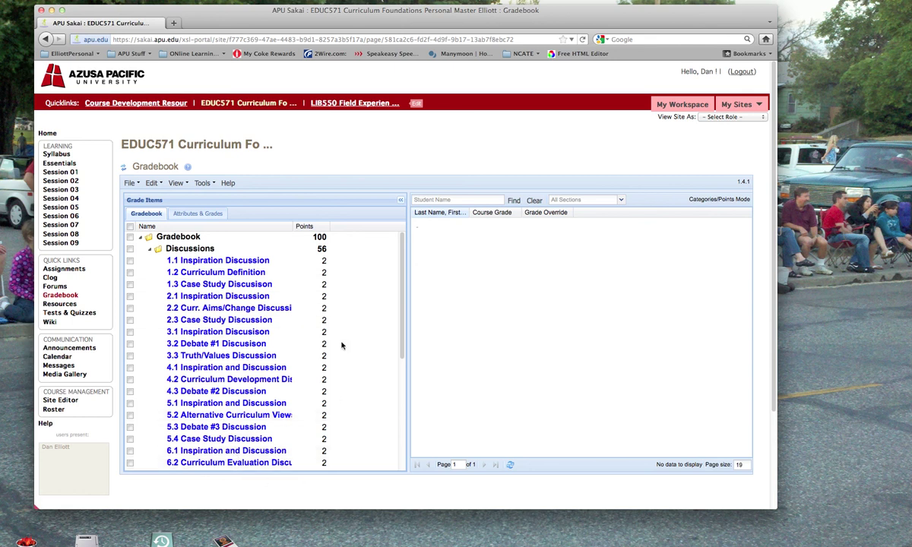
left_click_drag(402, 354, 407, 468)
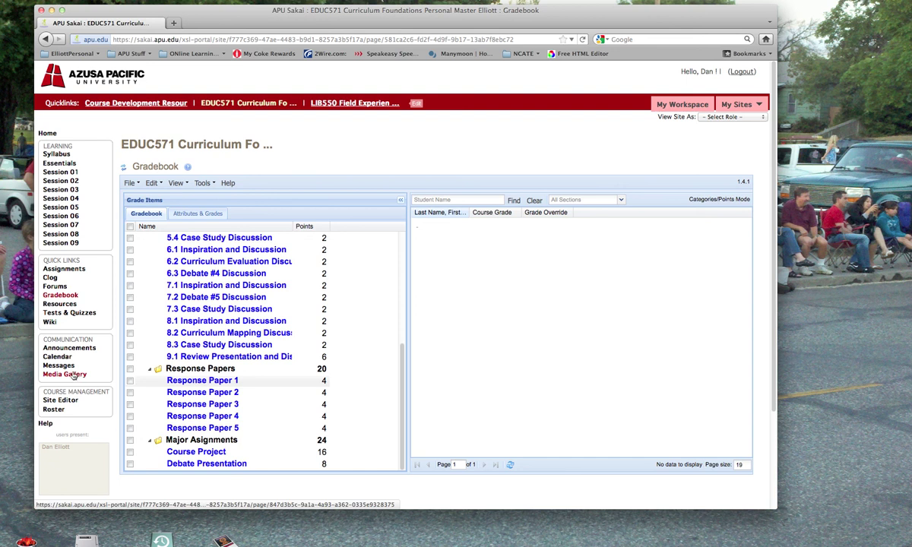
Step: Open the course's Media Gallery and try to view its Site Library
left_click(69, 374)
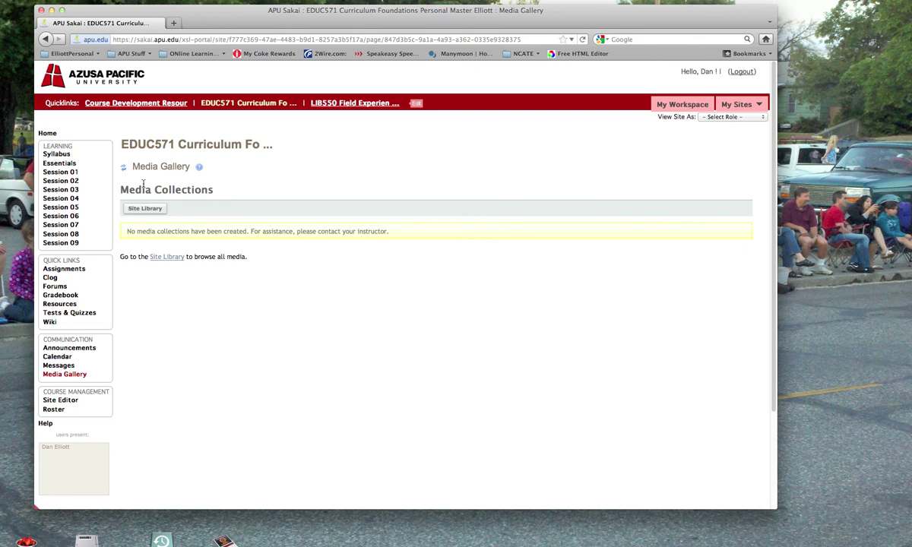
left_click(159, 209)
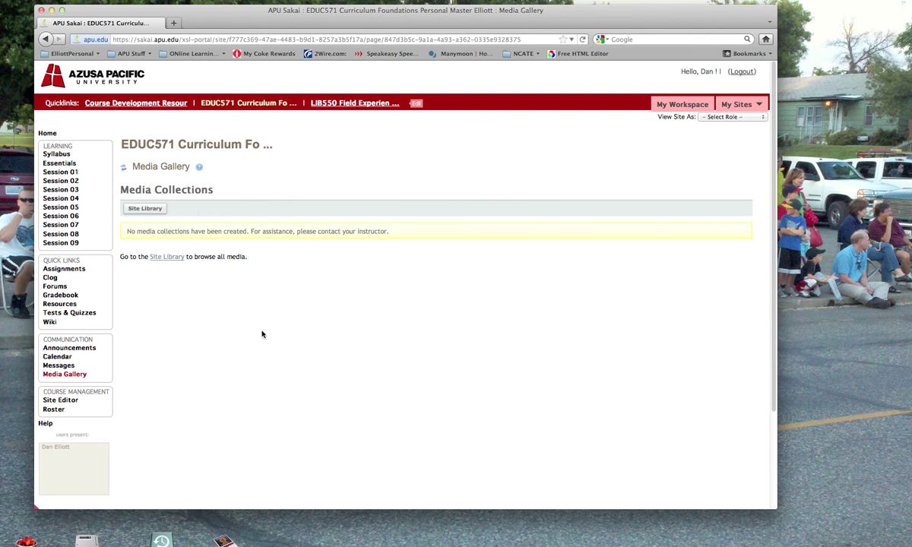
Step: Browse the Case Study Pages folder and the Pages folder in the course's Resources
left_click(63, 304)
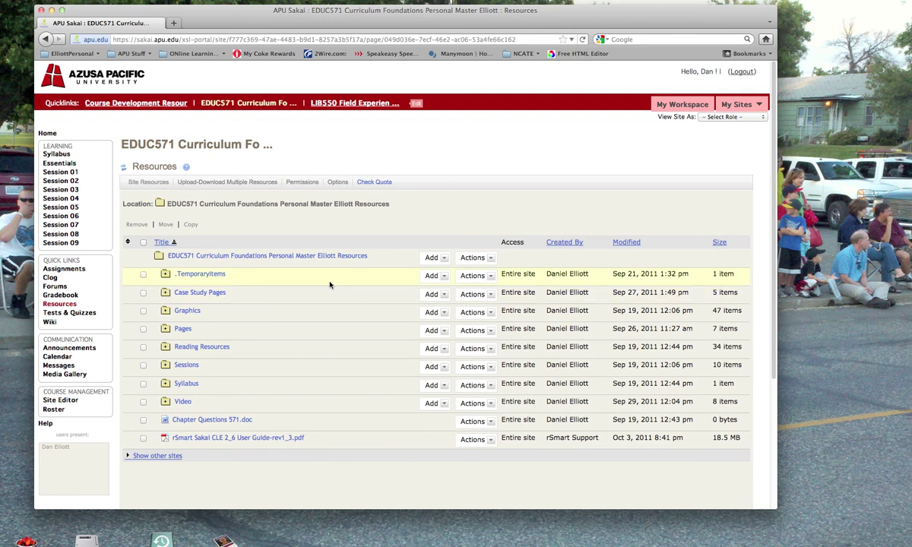
left_click(212, 295)
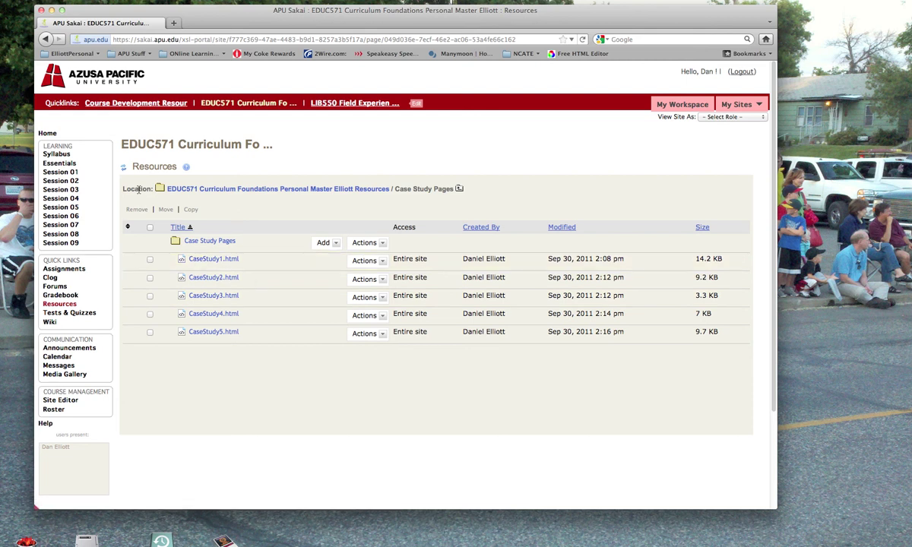
left_click(123, 170)
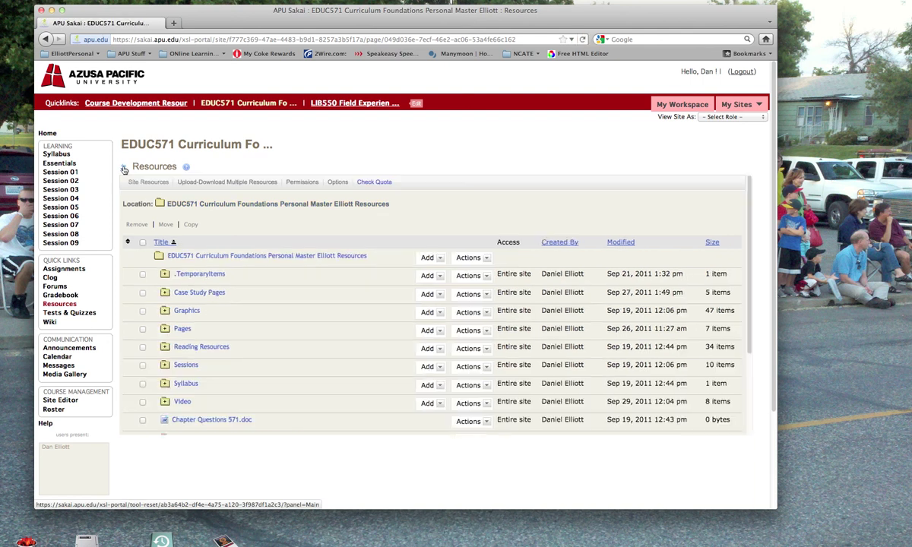
left_click(185, 328)
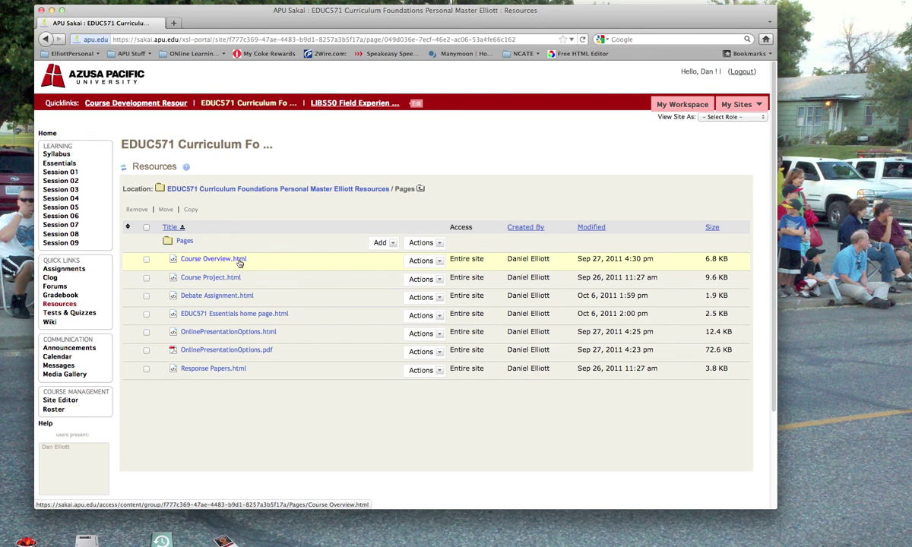
Step: Compare the Essentials page links with the Pages folder in Resources and check the actions for Course Overview.html
left_click(68, 162)
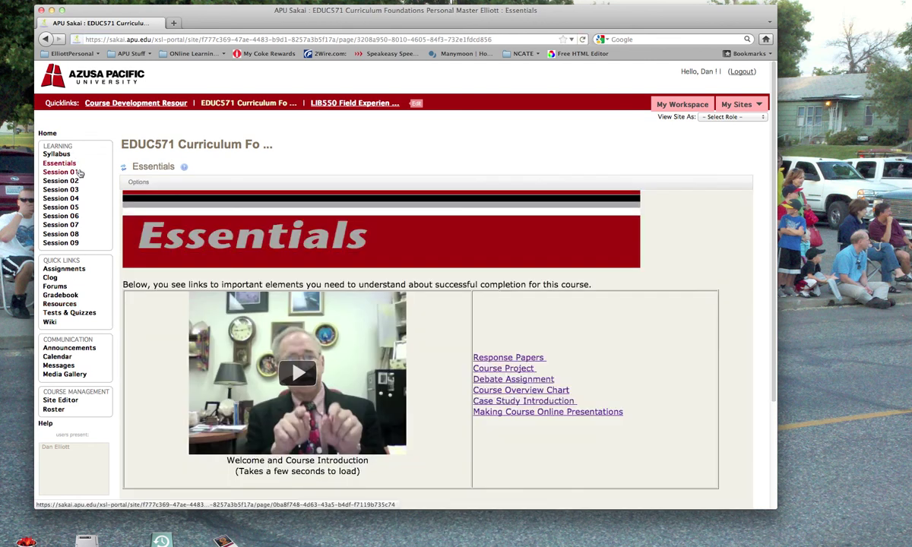
left_click(57, 303)
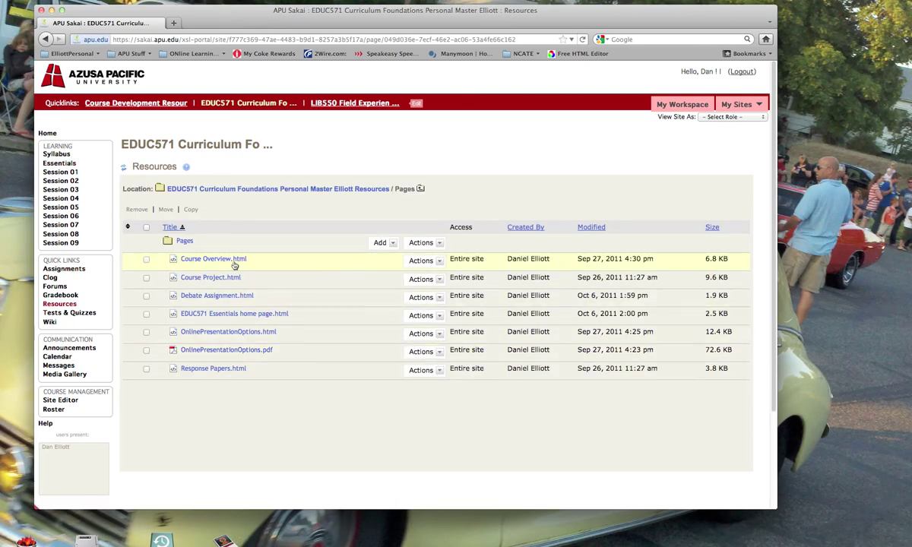
left_click(434, 261)
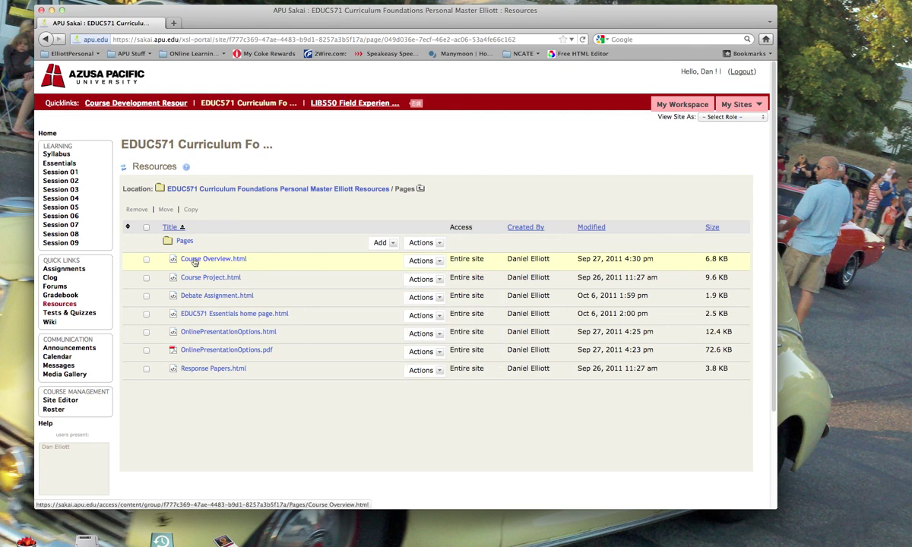
Step: Open Course Overview.html for content editing and look through its learning outcomes table and the course dates text
left_click(437, 279)
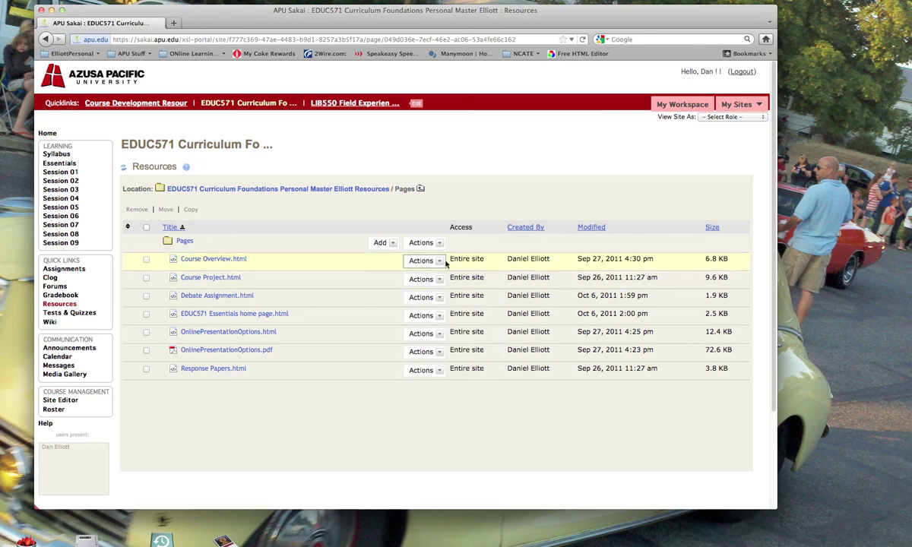
left_click(438, 260)
left_click(435, 260)
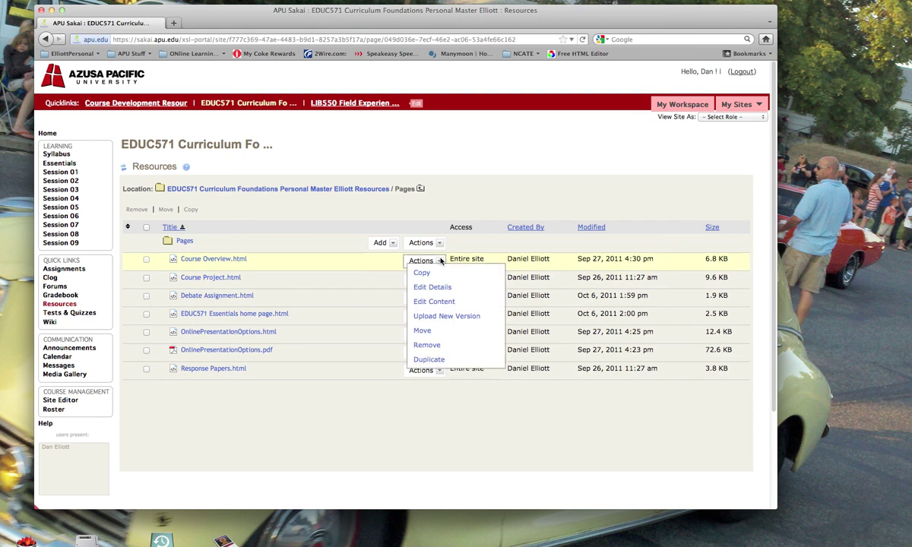
left_click(437, 303)
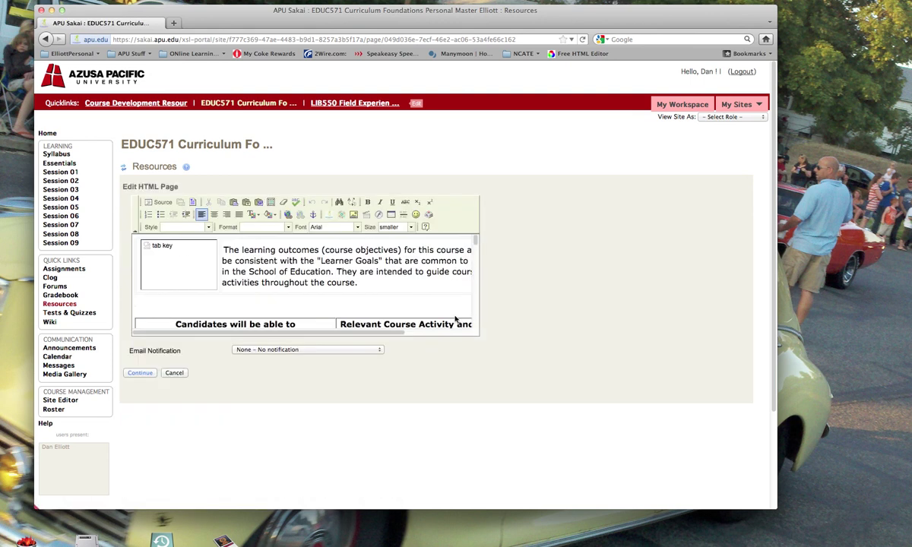
mouse_move(476, 246)
left_mouse_down()
mouse_move(479, 332)
mouse_move(481, 235)
left_mouse_up()
left_click_drag(477, 242, 474, 274)
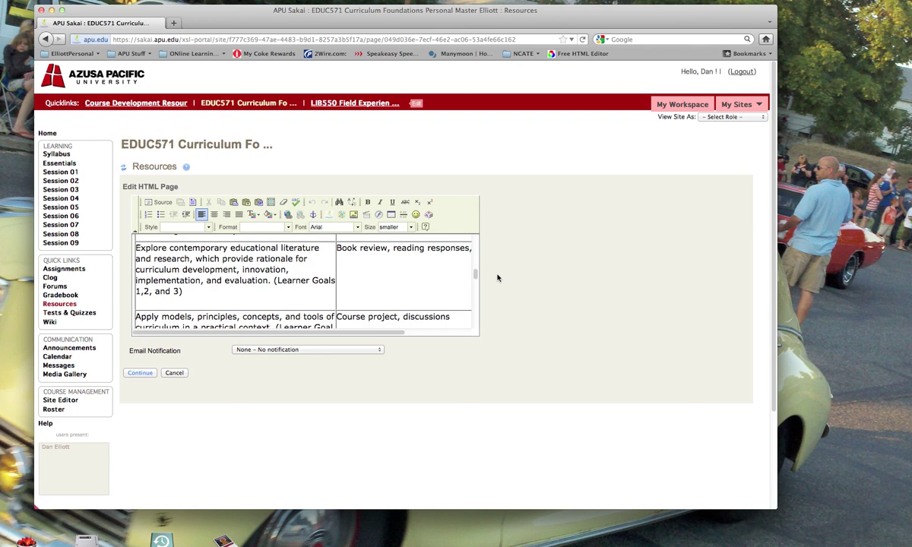
left_click_drag(477, 277, 474, 328)
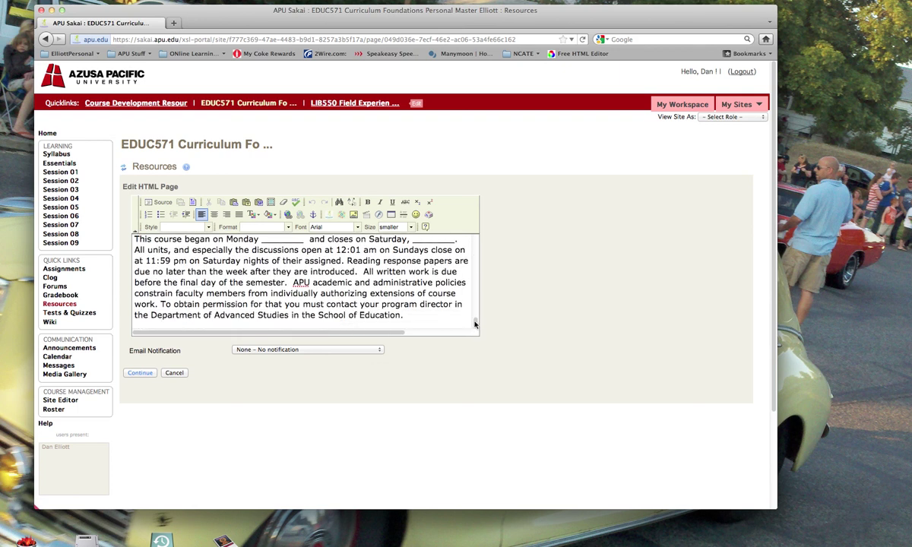
left_click_drag(393, 332, 487, 243)
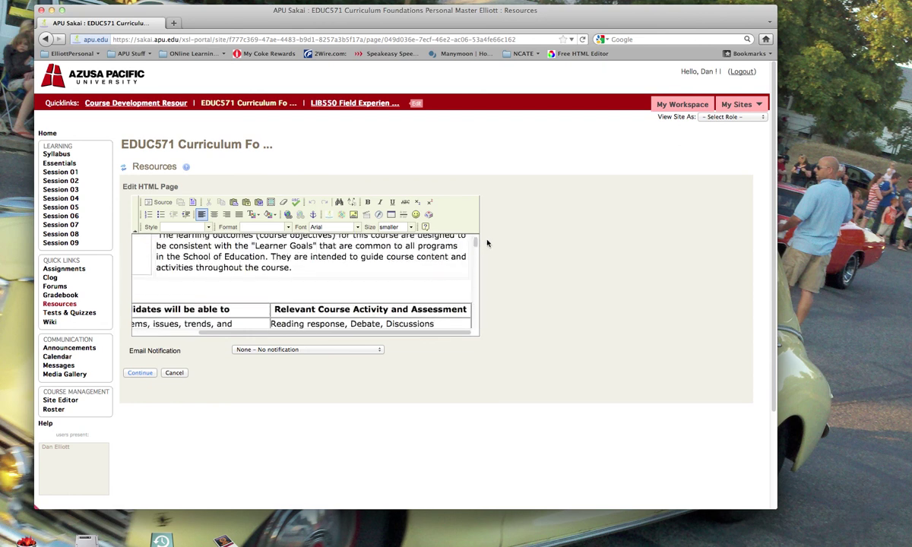
left_click_drag(448, 332, 351, 307)
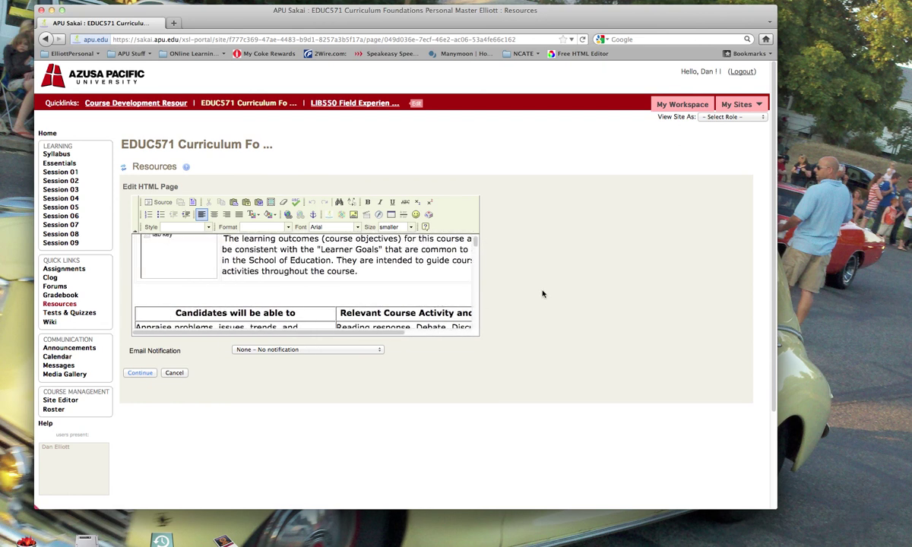
Step: Inspect the page's HTML source and the Paste from Word options, including Remove Styles definitions, without pasting anything
left_click(159, 203)
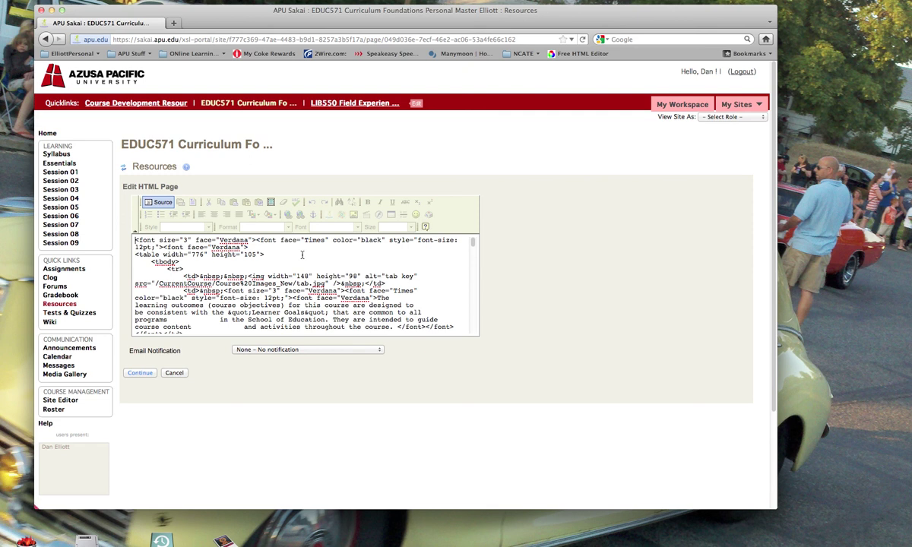
left_click(158, 202)
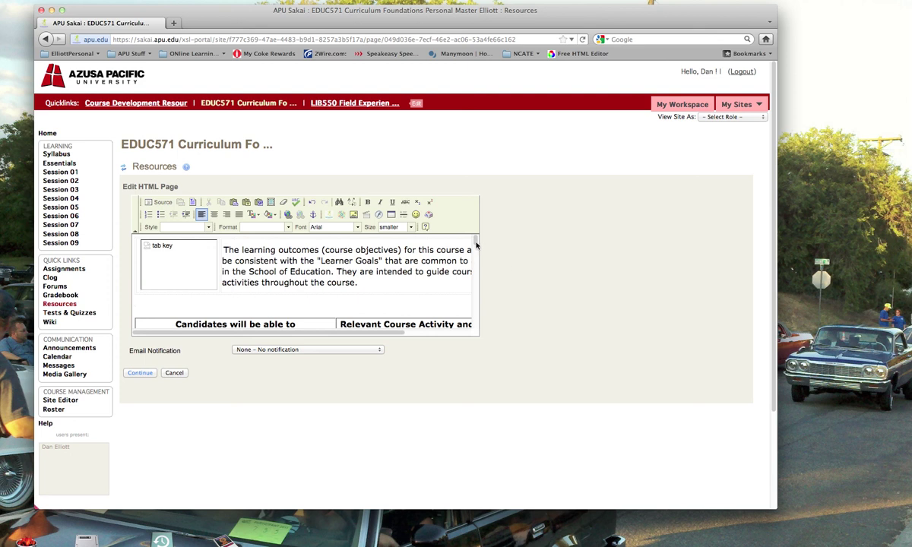
left_click(259, 203)
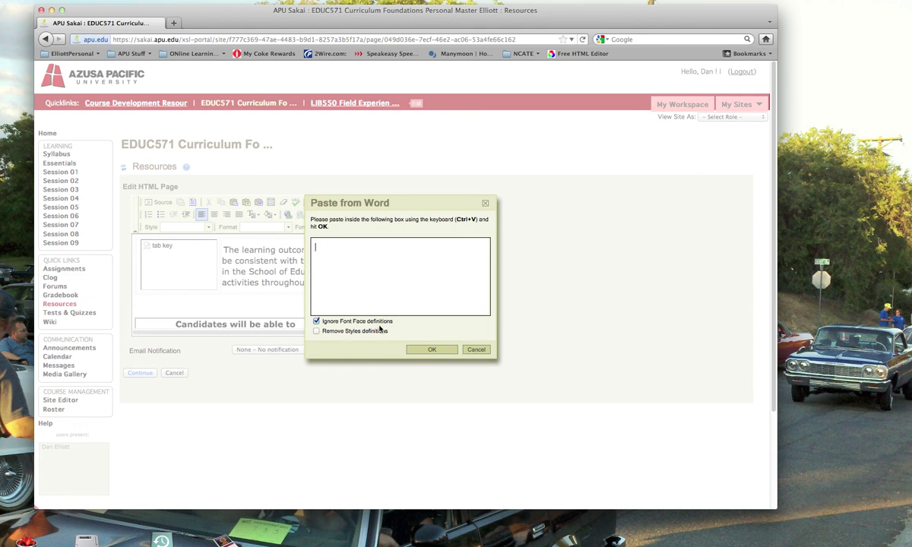
left_click(316, 331)
left_click(476, 350)
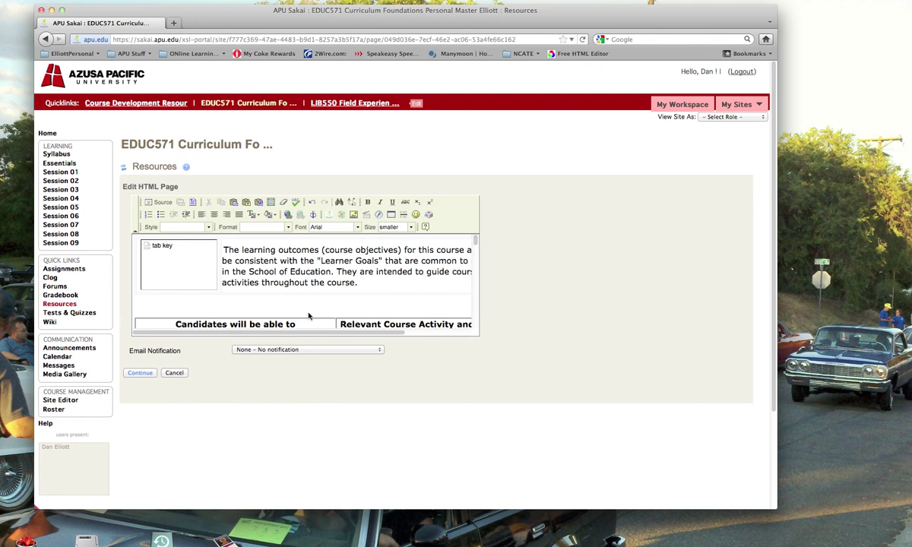
Step: Link the words "curriculum development." in the psychological applications outcome to the forum topic 1.2 Curriculum Definition as a Sakai entity link
left_click_drag(477, 243, 472, 294)
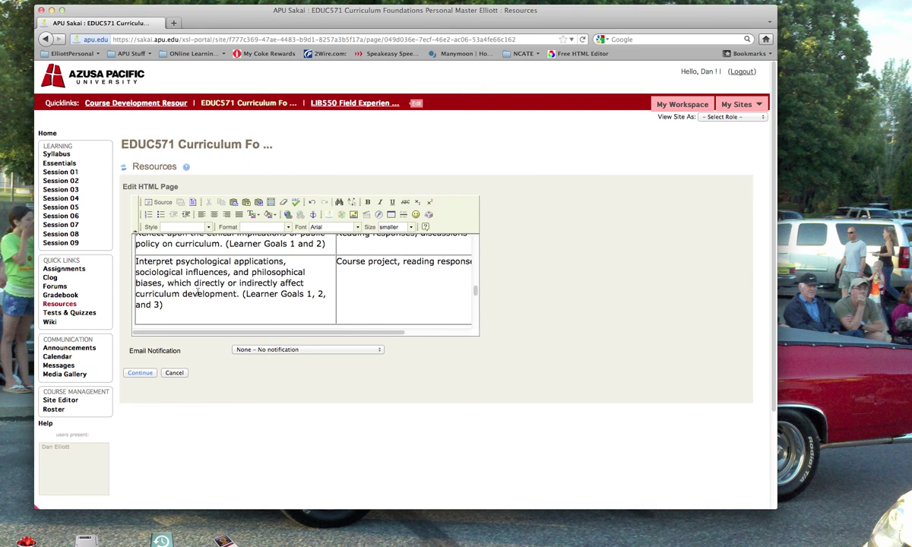
left_click_drag(238, 295, 127, 293)
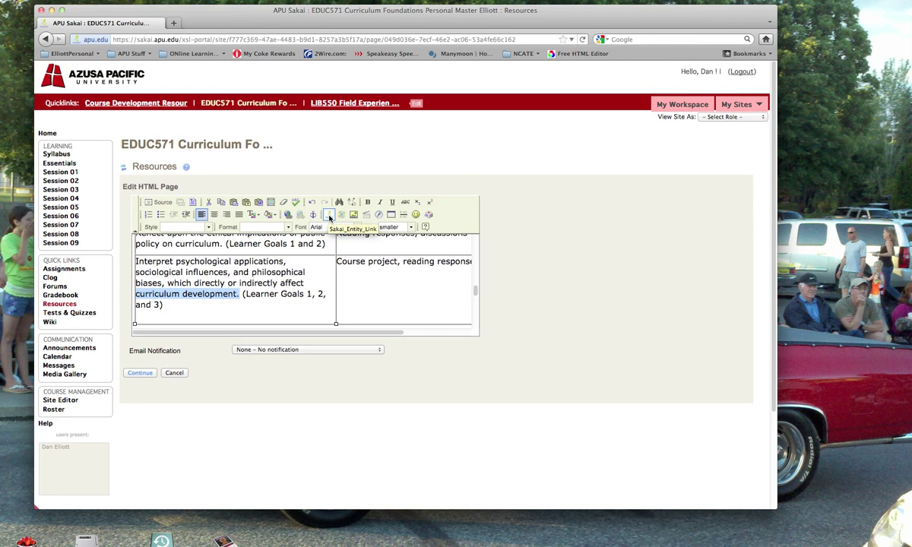
left_click(329, 217)
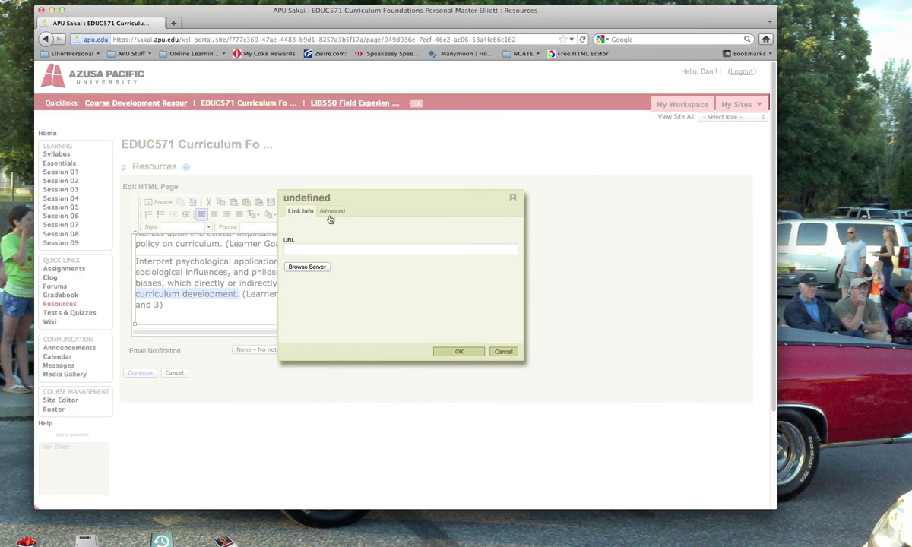
left_click(304, 266)
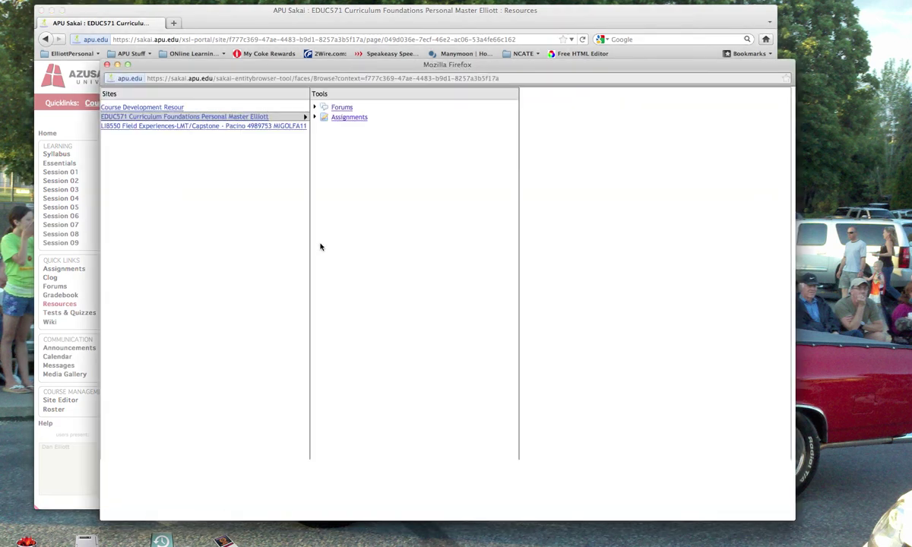
left_click(343, 108)
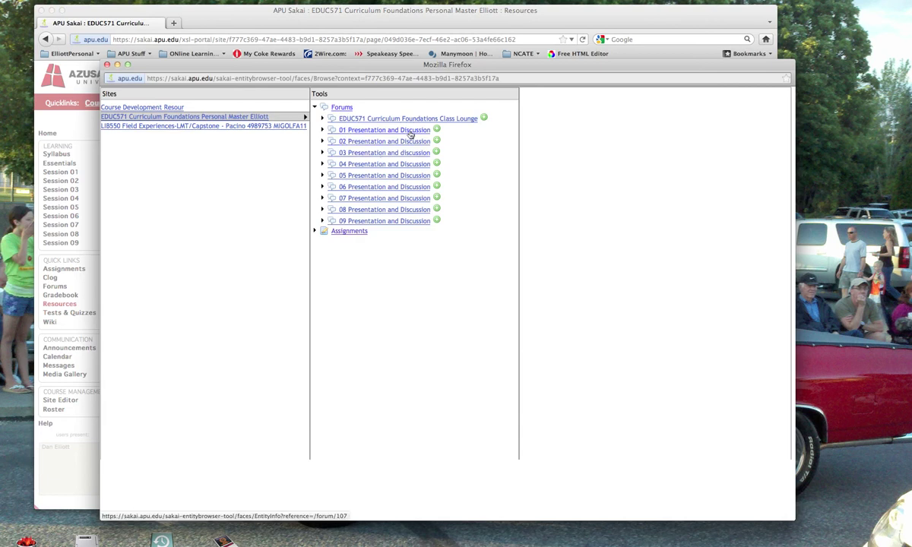
left_click(411, 131)
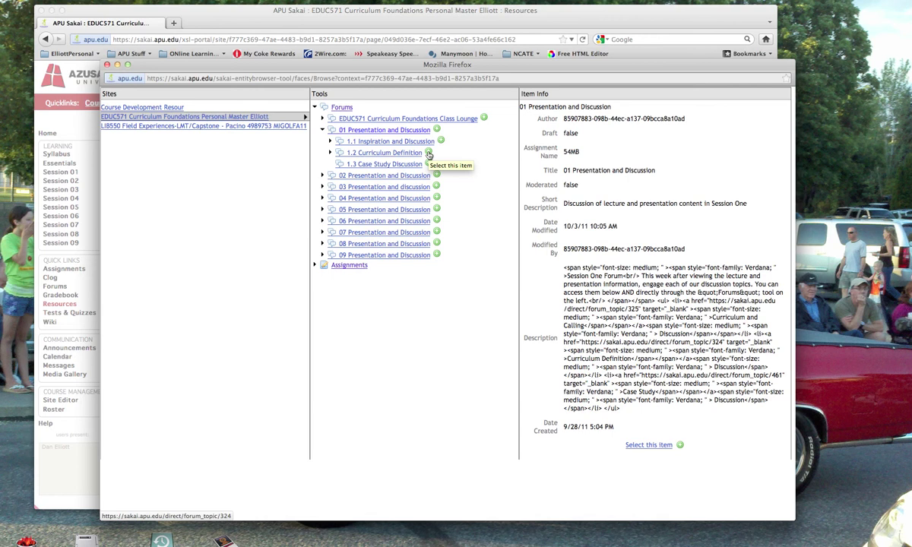
left_click(429, 154)
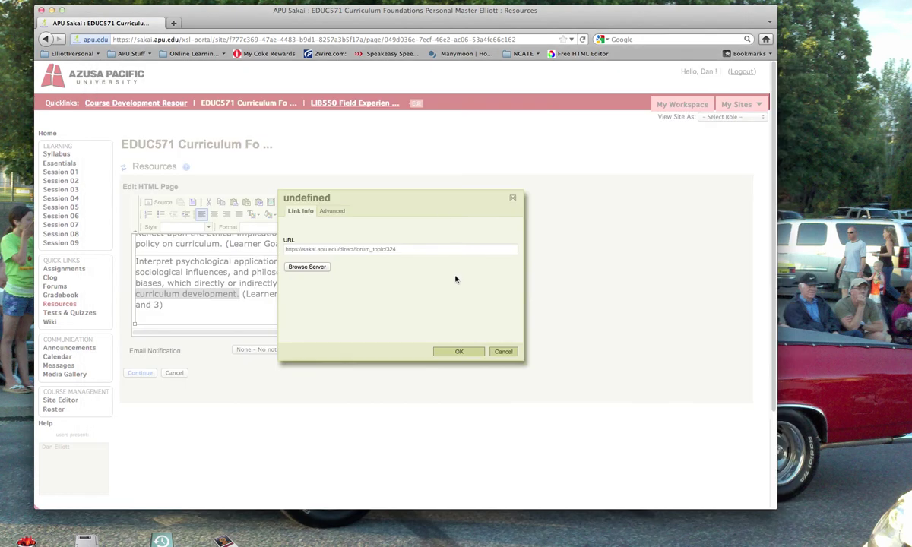
left_click(459, 351)
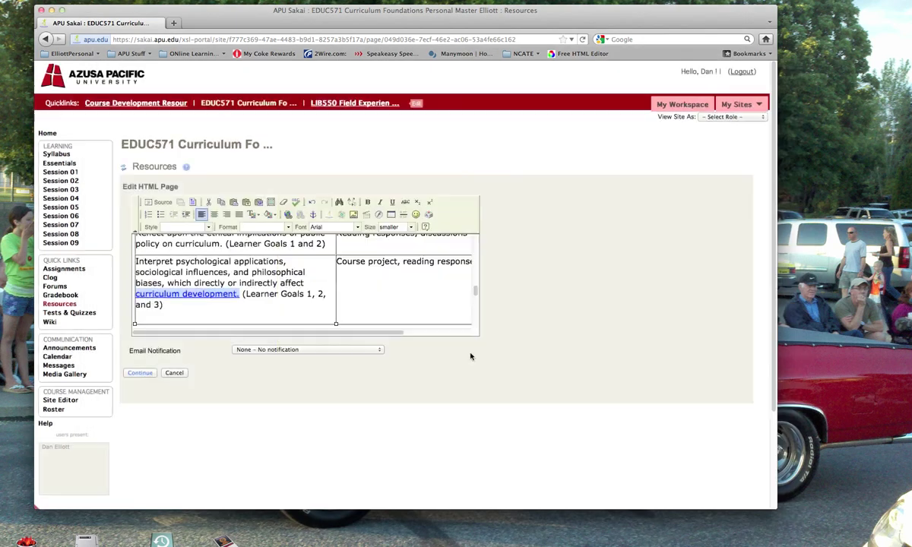
Step: Remove the link from "curriculum development." and return to the top level of Resources without saving the page
left_click(238, 304)
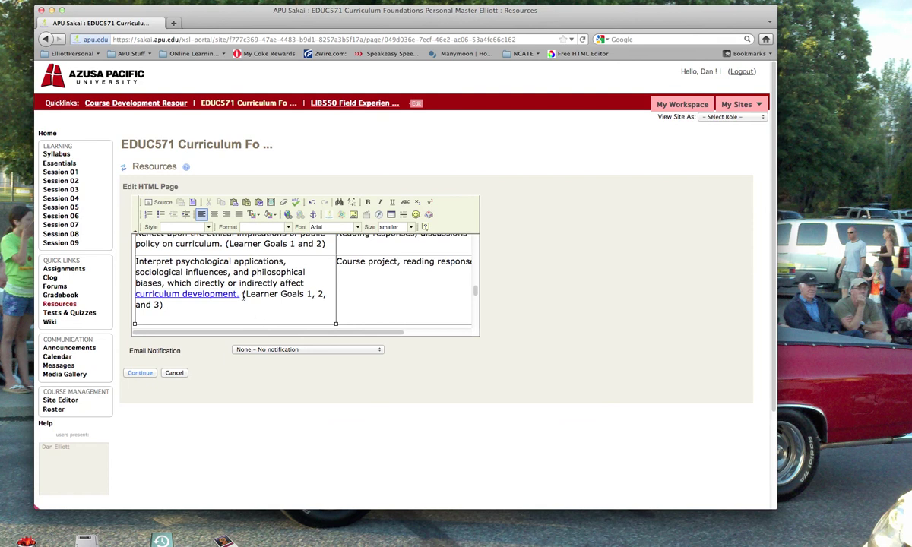
left_click_drag(242, 294, 136, 293)
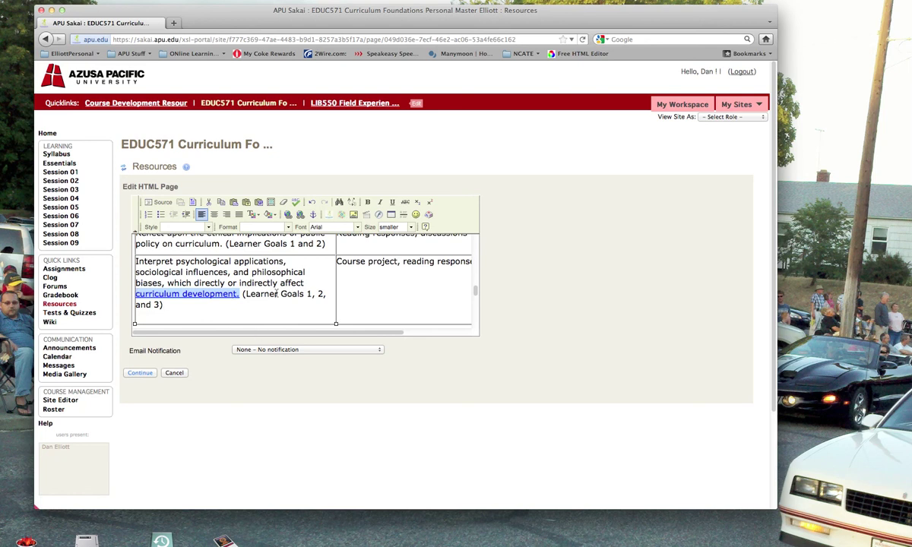
left_click(237, 297)
left_click_drag(238, 296, 136, 294)
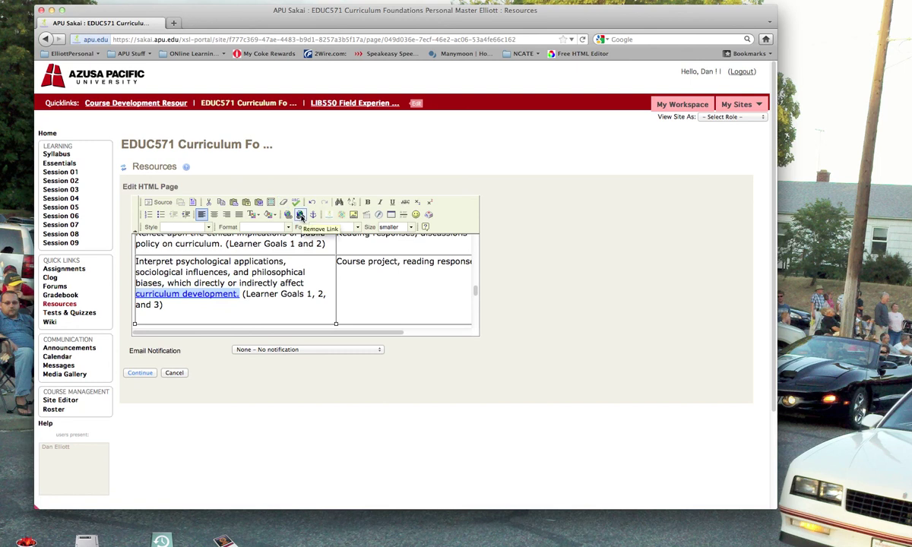
left_click(300, 216)
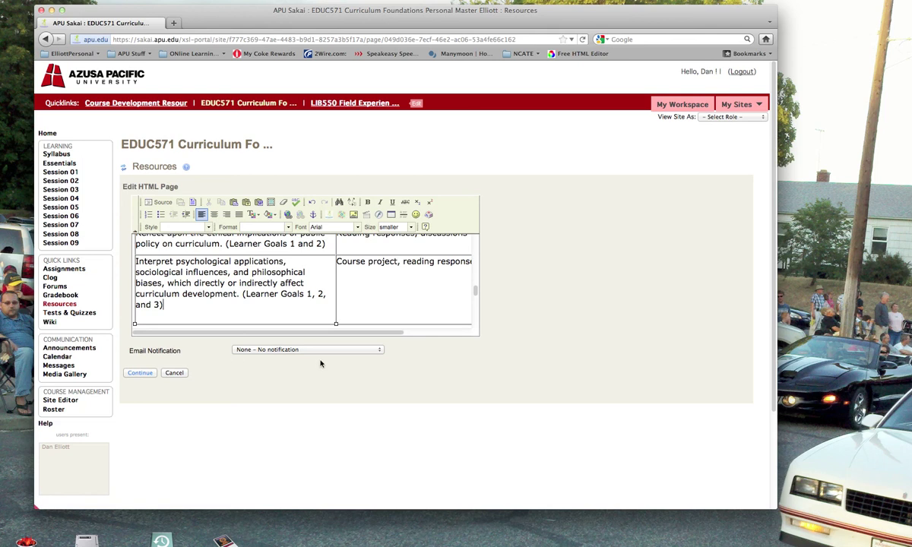
left_click(124, 166)
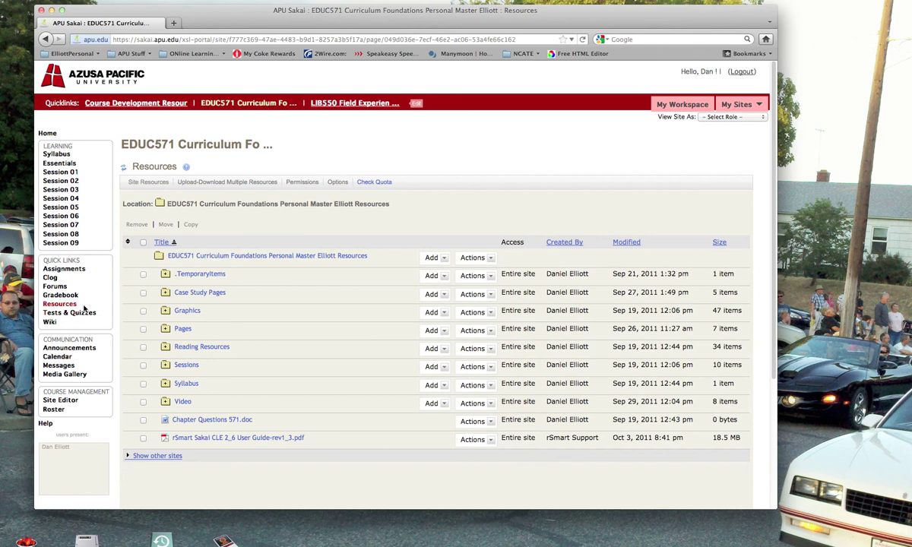
Step: Open the course Home page and look over the course description, outcomes, announcements and calendar
mouse_move(240, 24)
left_mouse_down()
mouse_move(261, 22)
mouse_move(249, 22)
left_mouse_up()
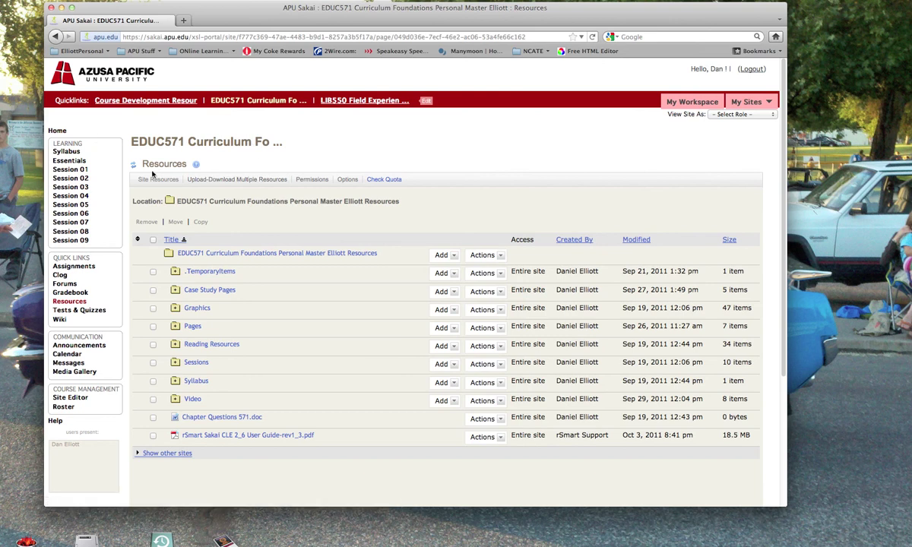
left_click(58, 131)
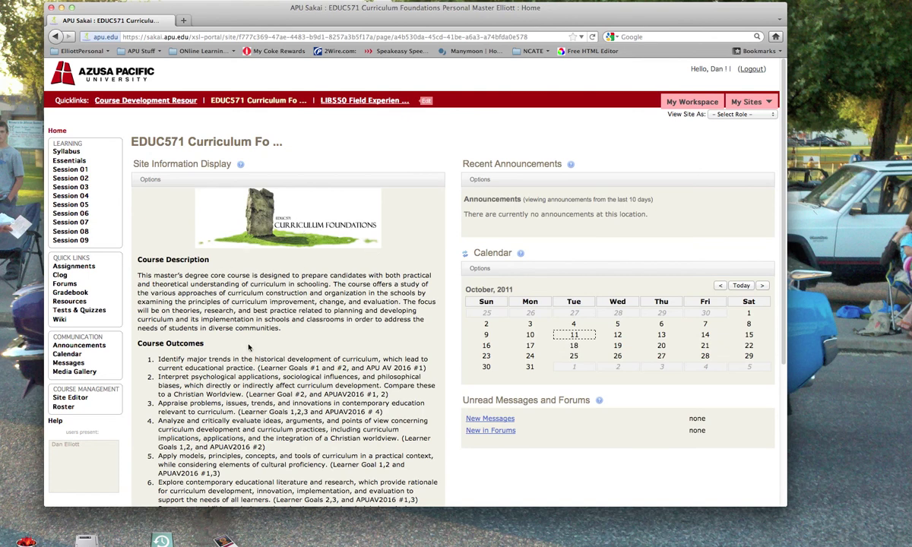
left_click_drag(784, 360, 821, 374)
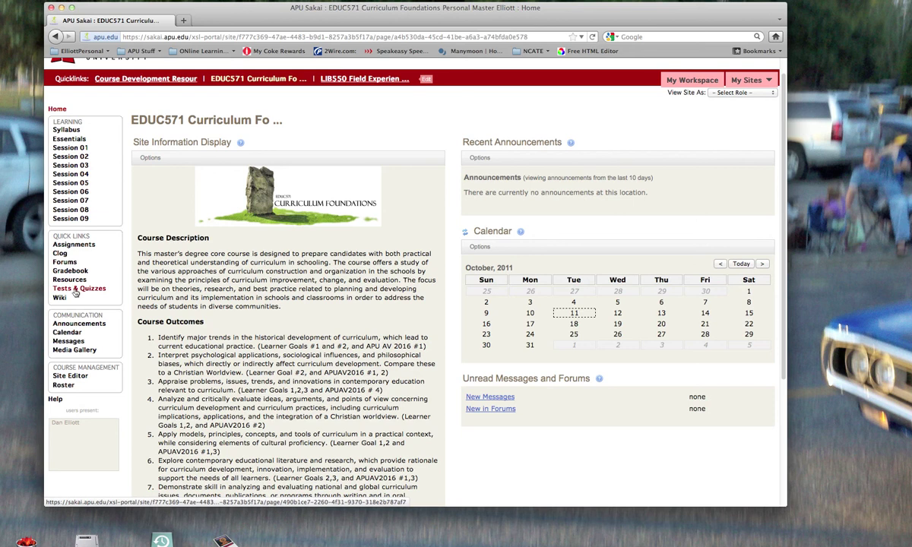
Step: Look at Tests & Quizzes with the roles for viewing the site, and at the Wiki home page
left_click(78, 291)
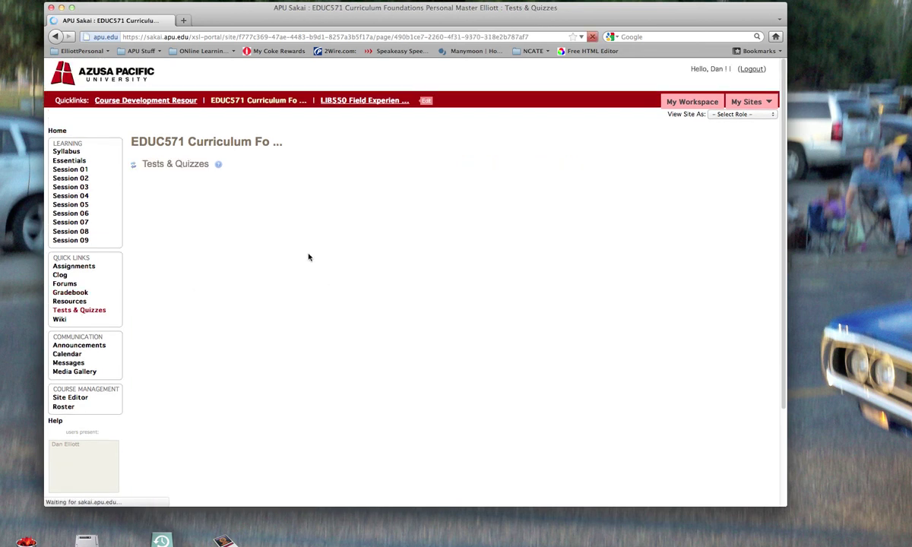
left_click(772, 115)
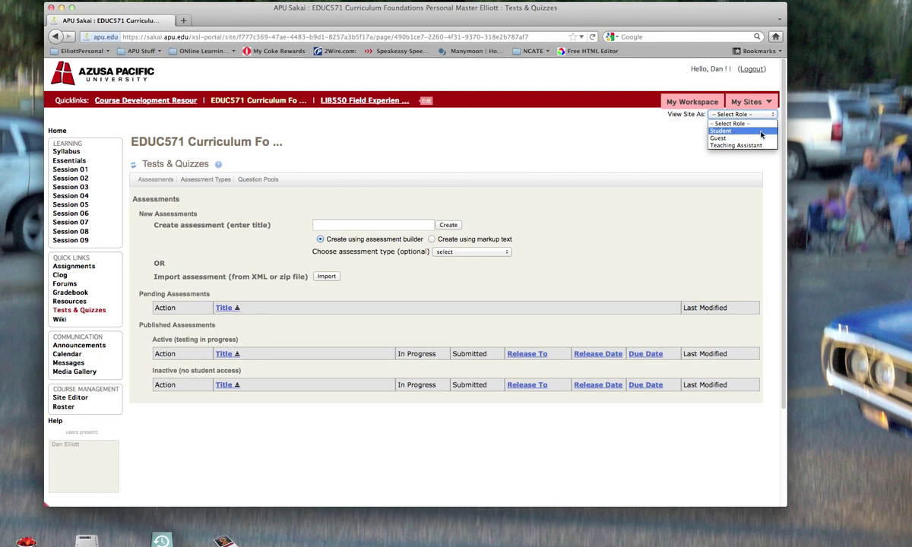
left_click(608, 118)
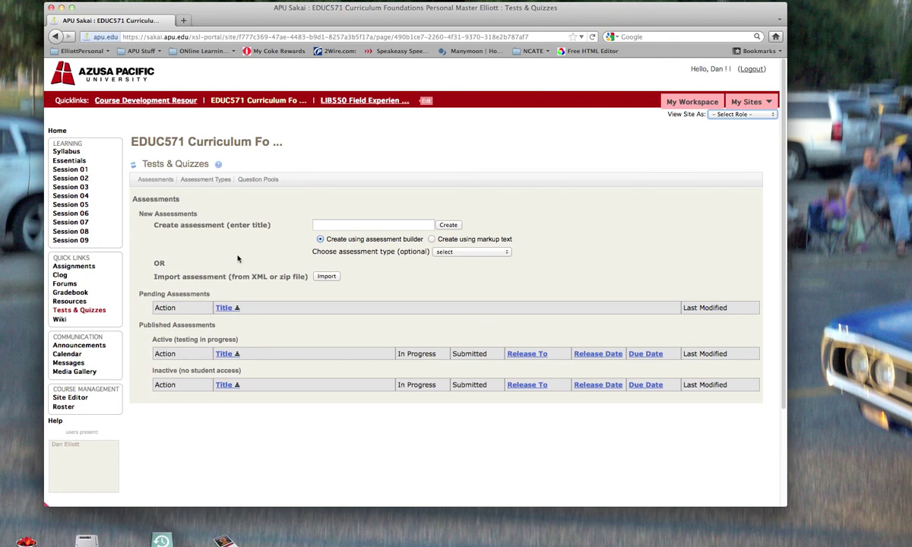
left_click(60, 320)
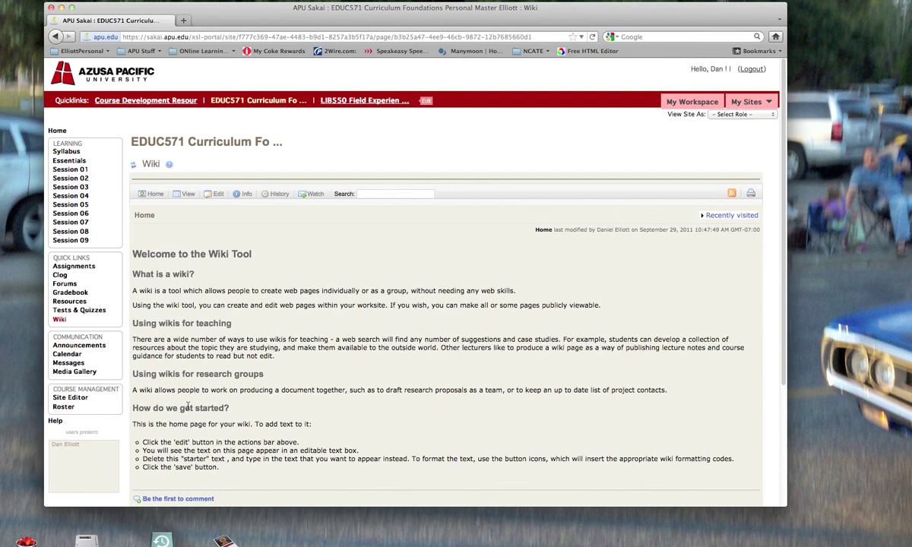
Step: Open the Site Editor's tool selection for the course and review the list of site tools down to Wiki
left_click(68, 398)
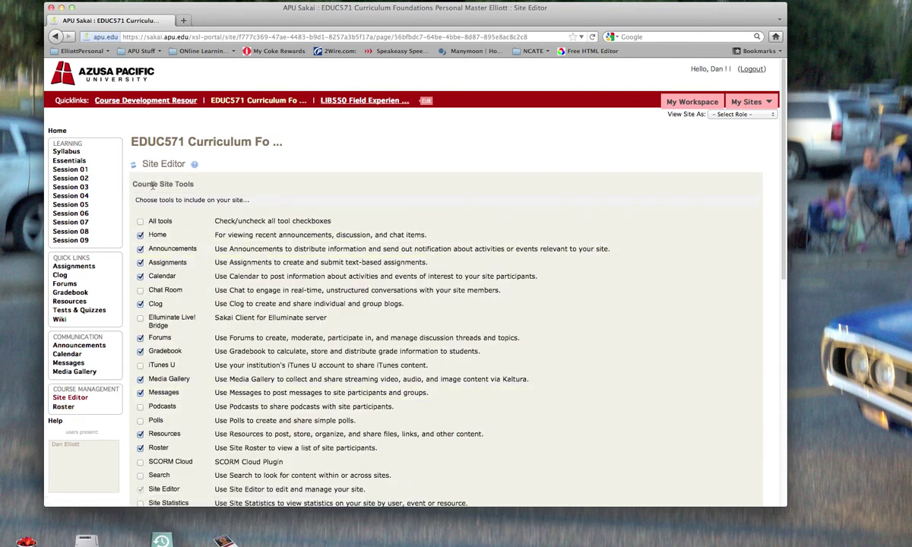
left_click(134, 167)
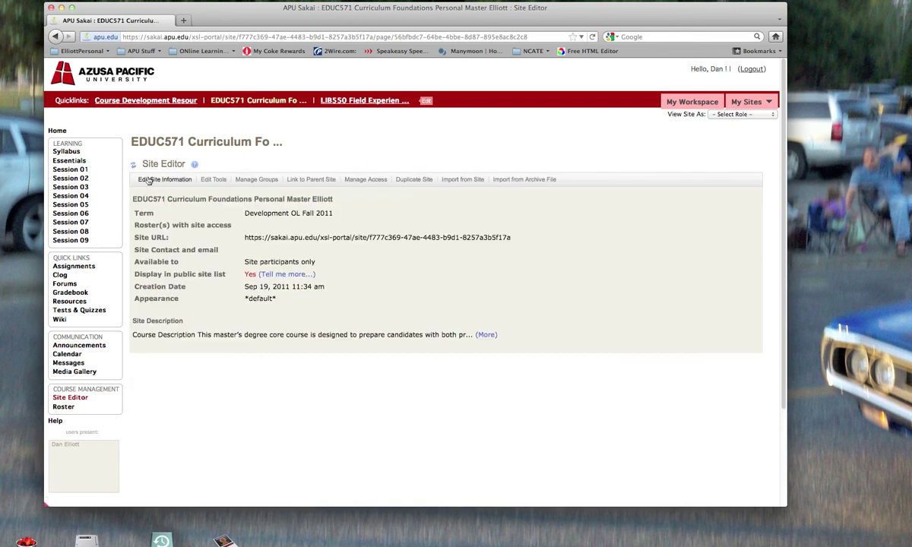
left_click(214, 181)
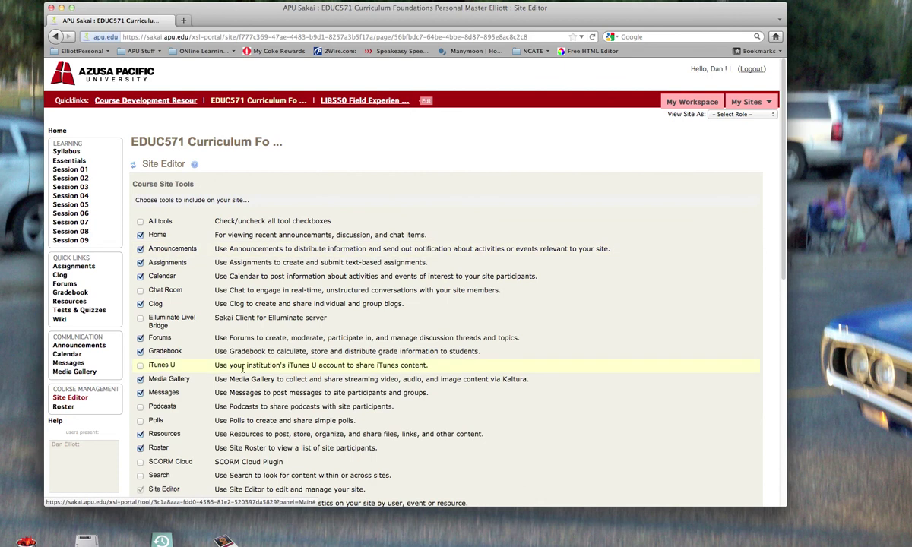
scroll(784, 242, "down", 10)
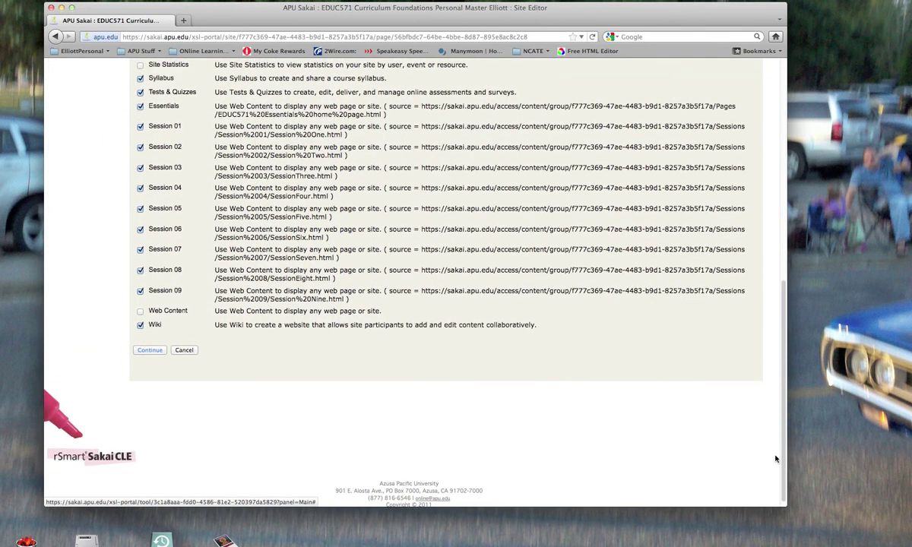
Step: Switch to the Sakai Migration Plan blog in the other browser window, open its Sakai Companion page and select the page address
scroll(806, 396, "up", 3)
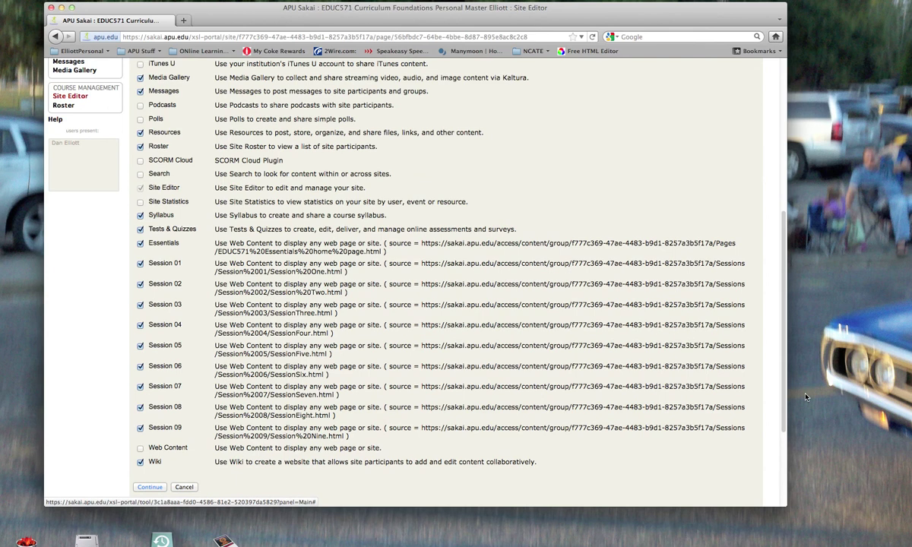
scroll(798, 319, "up", 10)
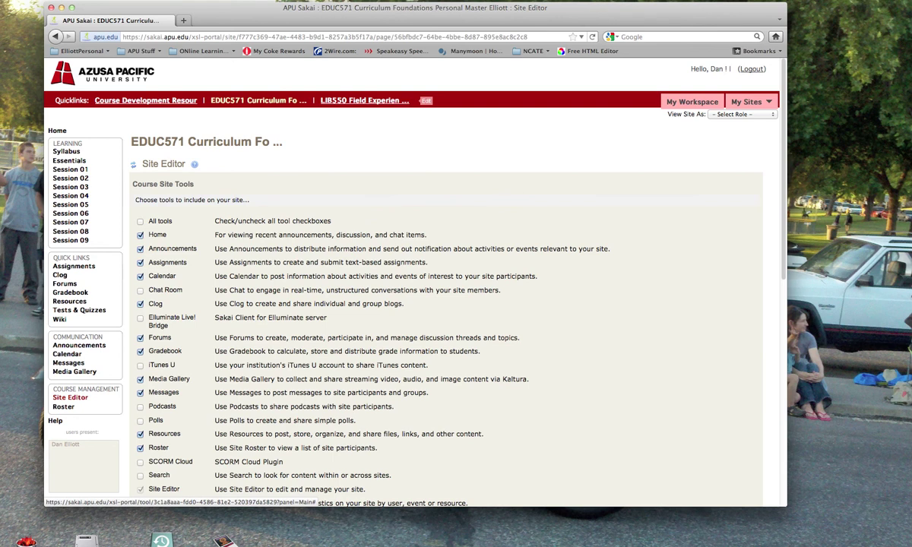
left_click_drag(911, 4, 716, 28)
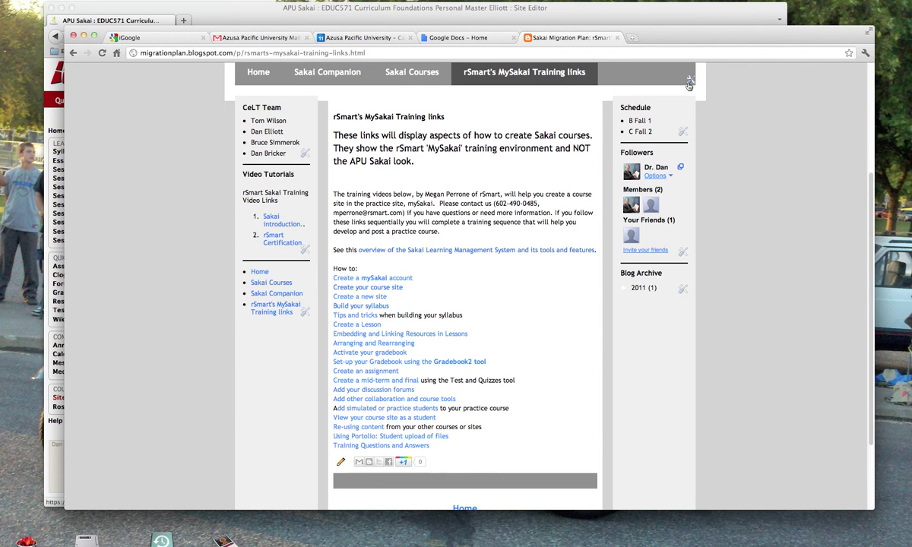
left_click(327, 74)
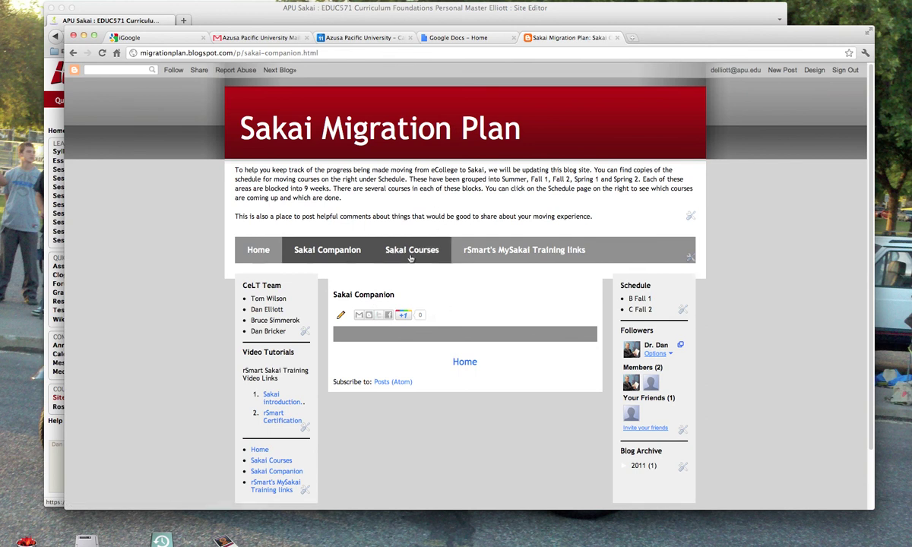
left_click(336, 255)
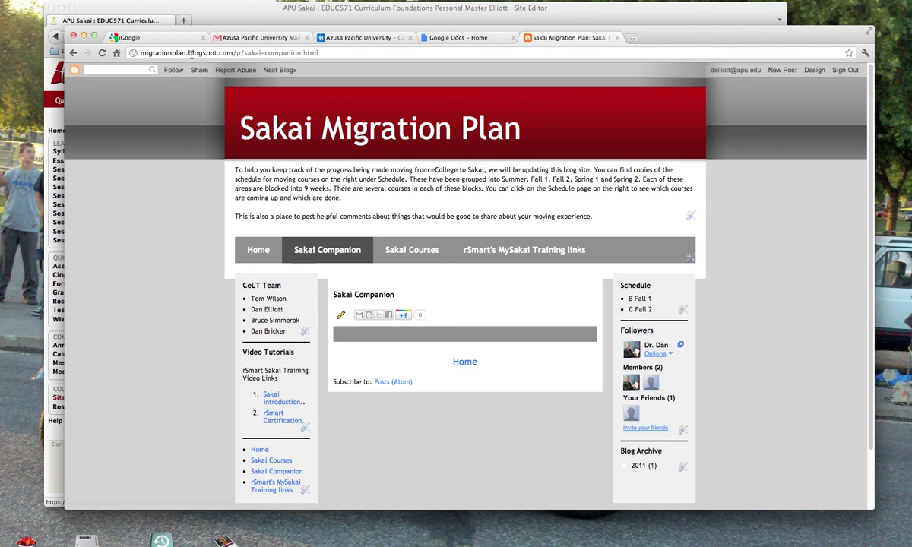
left_click(316, 52)
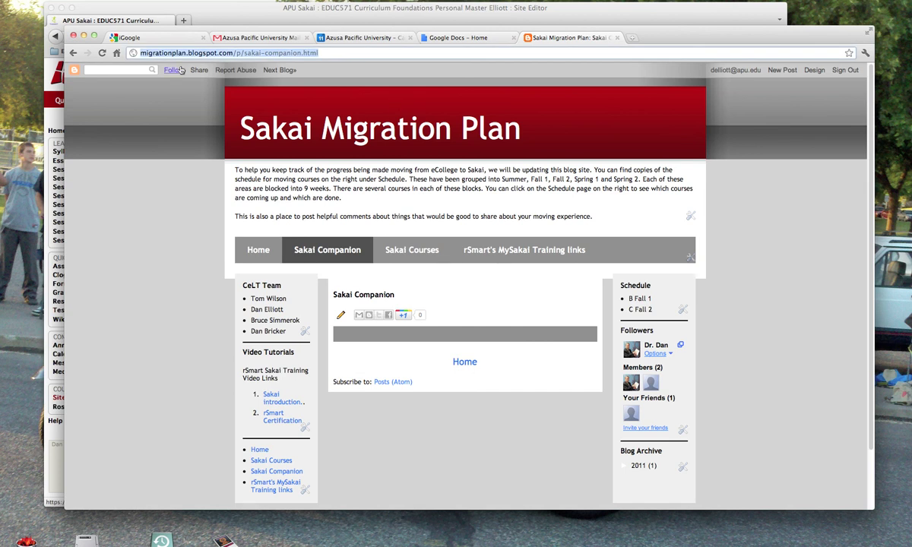
Step: Put the blog window away and return to the EDUC571 course's tool selection in the Sakai browser window
left_click_drag(640, 38, 911, 38)
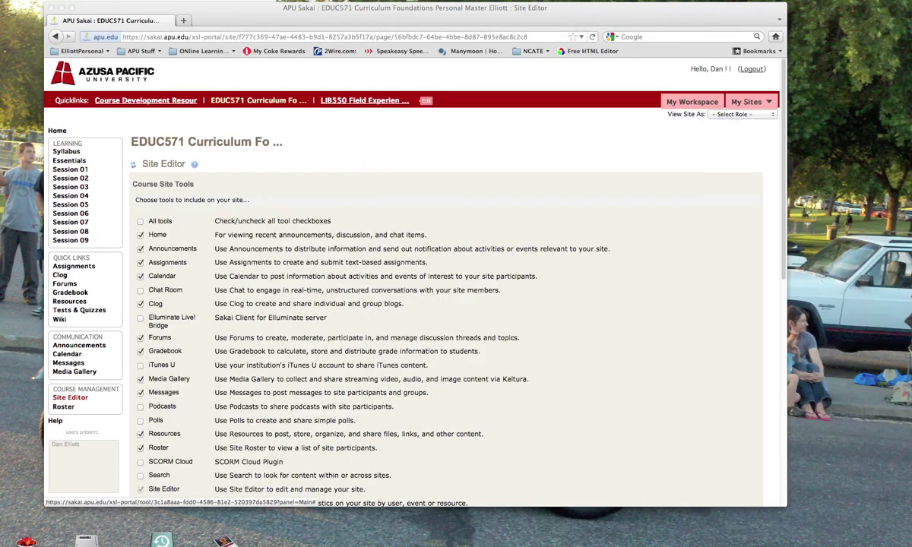
left_click(700, 372)
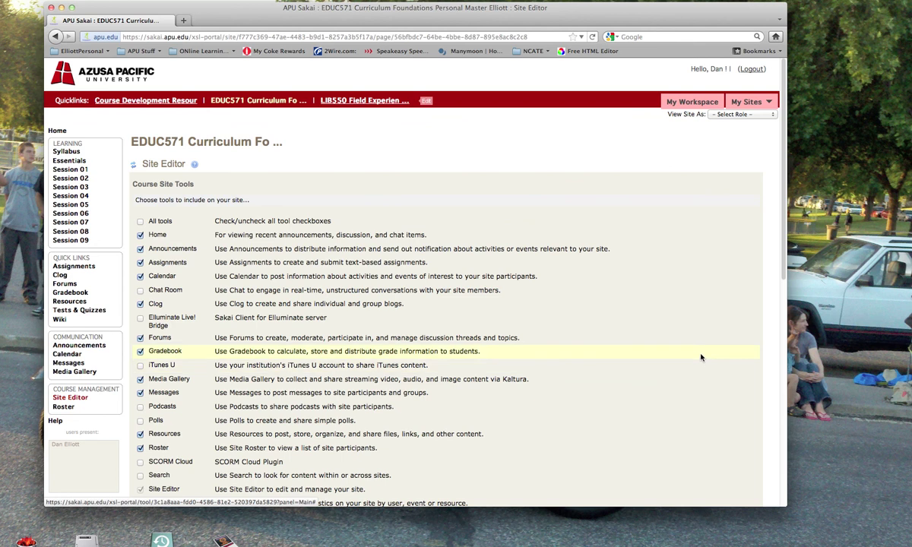